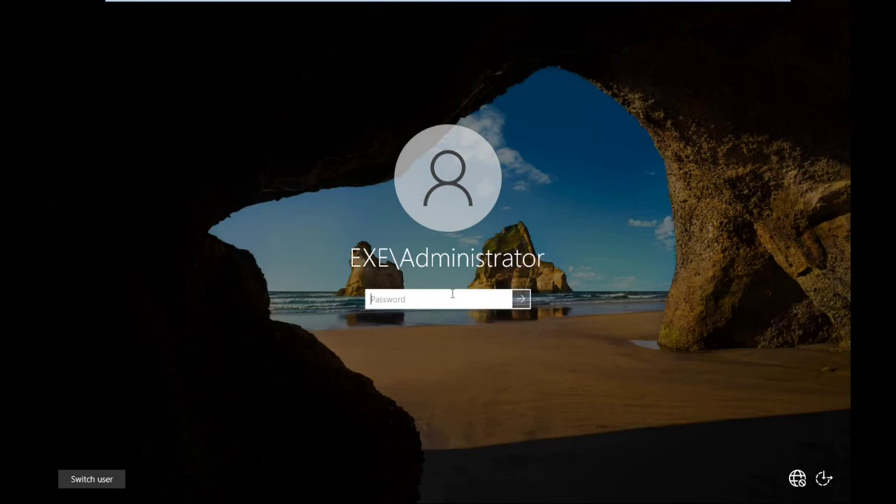
- Sign in to the server by entering the account password, and close the Active Directory Users and Computers window
{"action": "type", "text": "•••••••••"}
{"action": "key", "text": "Return"}
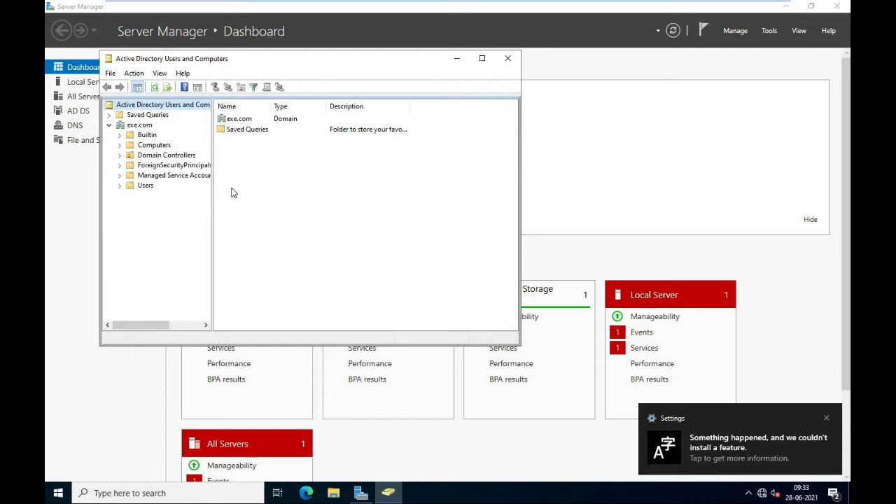
{"action": "left_click", "coordinate": [509, 58]}
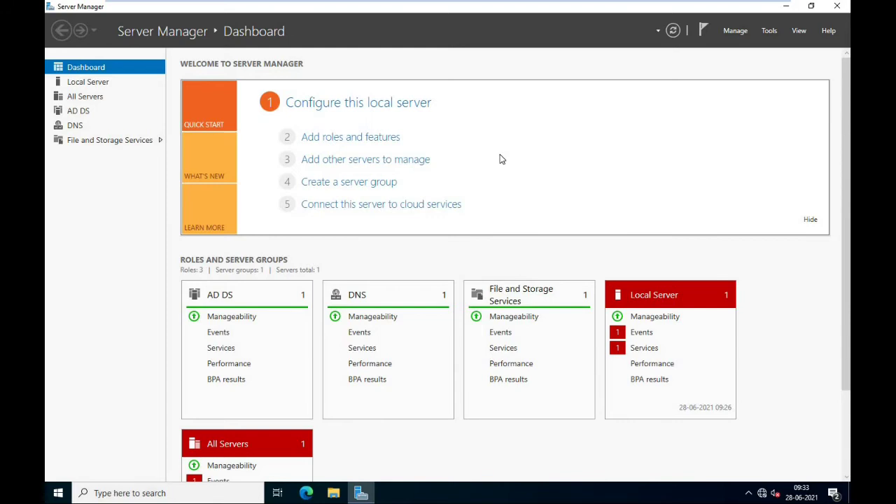
- Start adding roles and features with a role-based installation on the server AD.exe.com from the server pool
{"action": "left_click", "coordinate": [333, 142]}
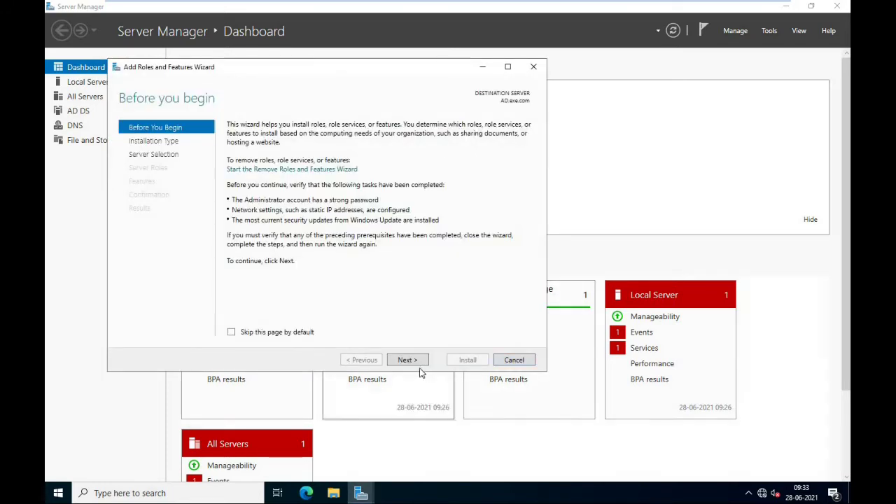
{"action": "left_click", "coordinate": [417, 363]}
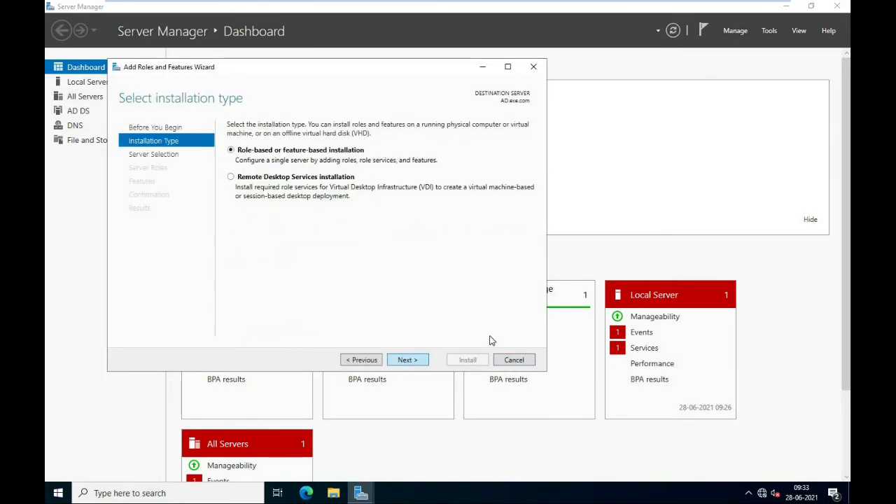
{"action": "left_click", "coordinate": [419, 363]}
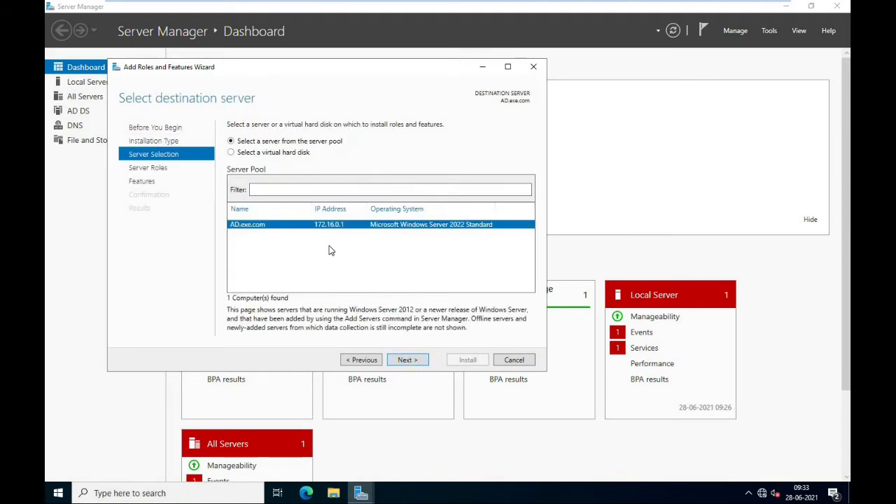
{"action": "left_click", "coordinate": [418, 360]}
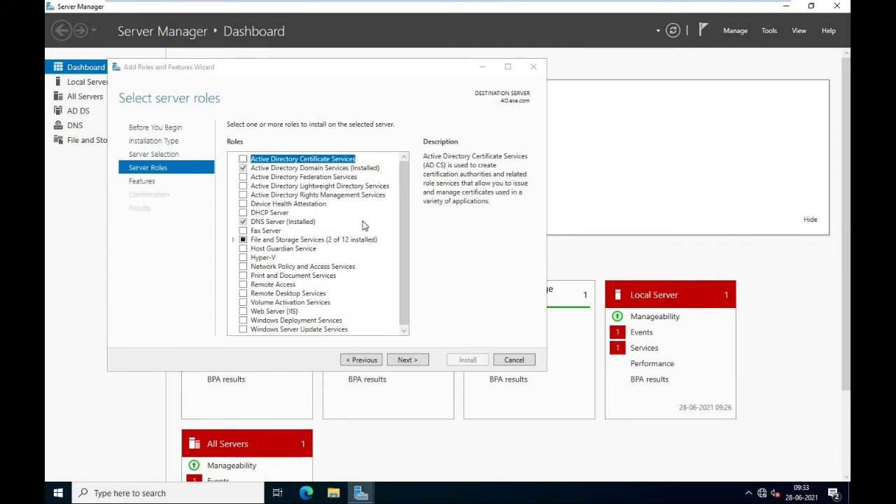
- Select the DHCP Server role and add its required features, including the management tools
{"action": "left_click", "coordinate": [273, 213]}
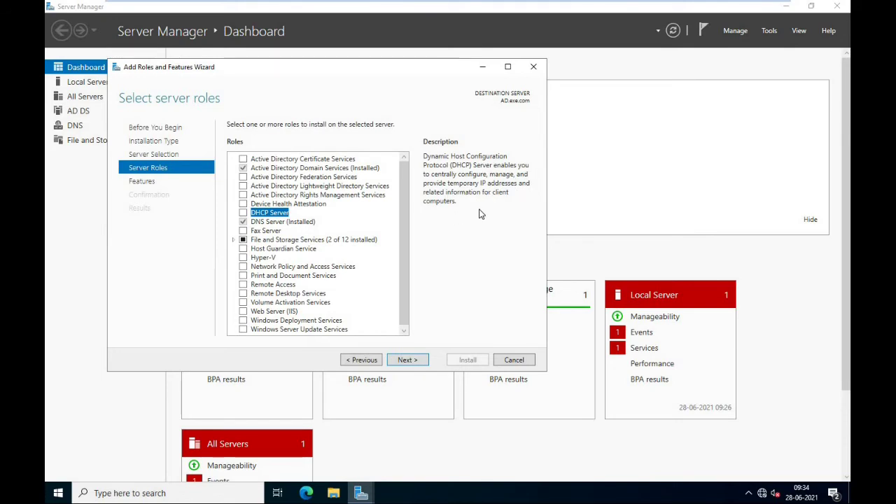
{"action": "left_click", "coordinate": [243, 213]}
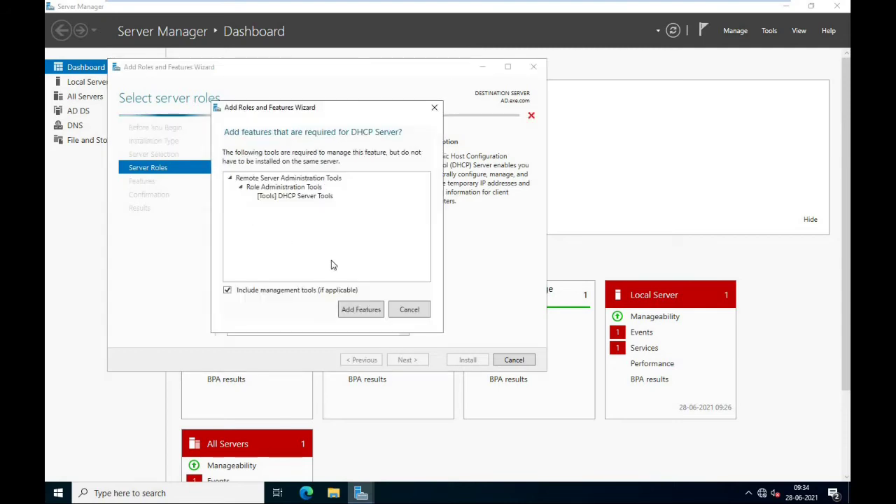
{"action": "left_click", "coordinate": [372, 313]}
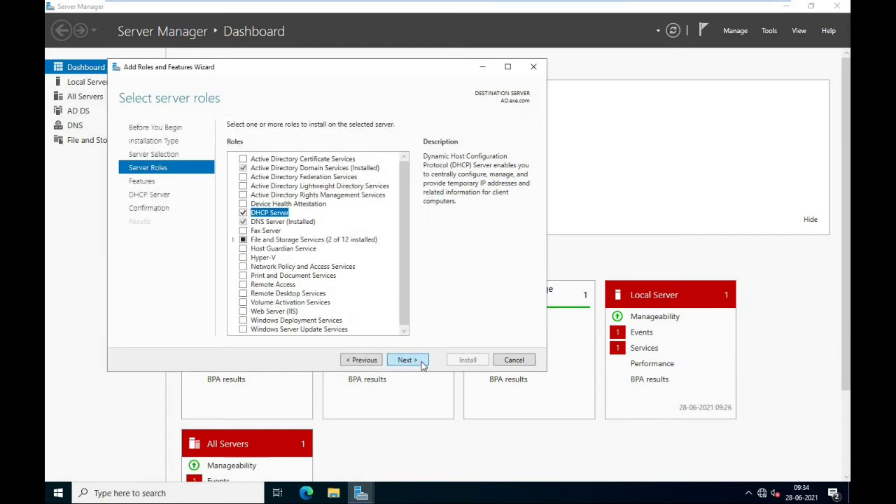
- Install the DHCP Server role without additional features, allowing automatic restart of the destination server, and close the wizard
{"action": "left_click", "coordinate": [420, 361]}
{"action": "left_click", "coordinate": [422, 362]}
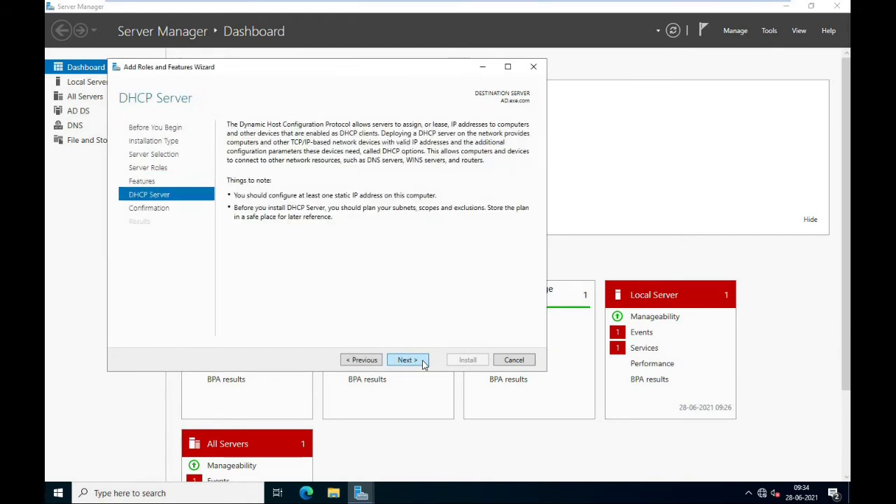
{"action": "left_click", "coordinate": [423, 362]}
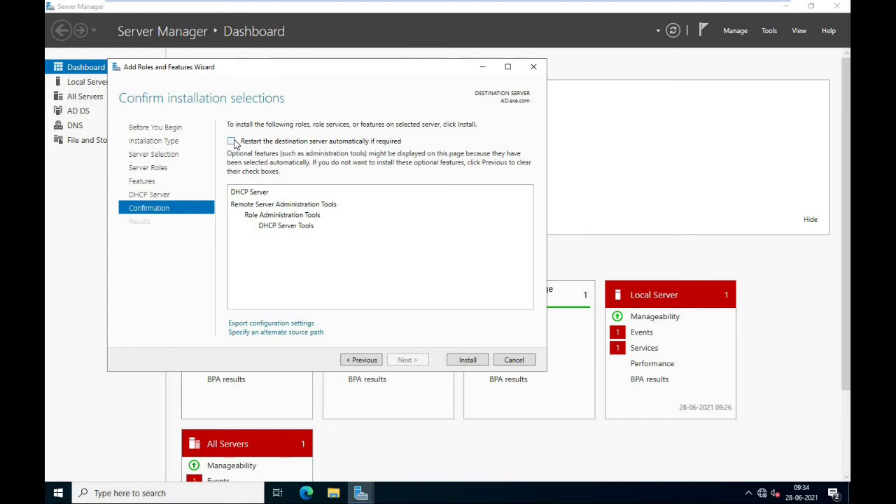
{"action": "left_click", "coordinate": [233, 141]}
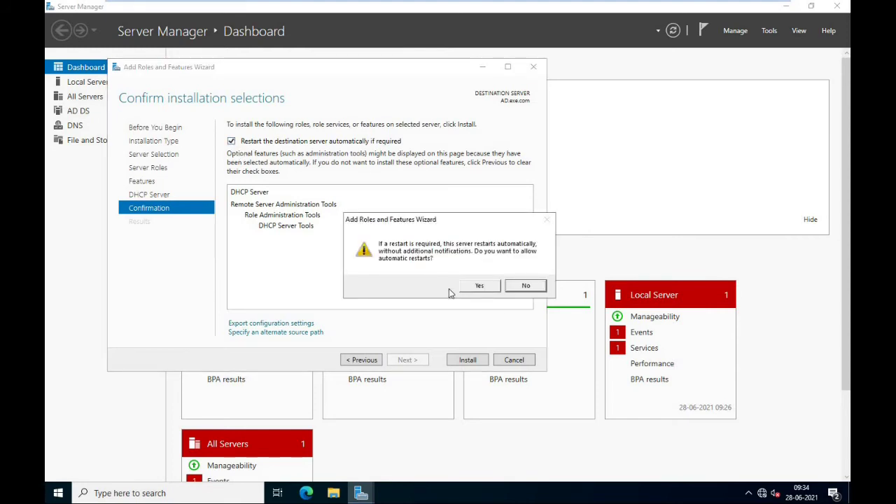
{"action": "left_click", "coordinate": [480, 286]}
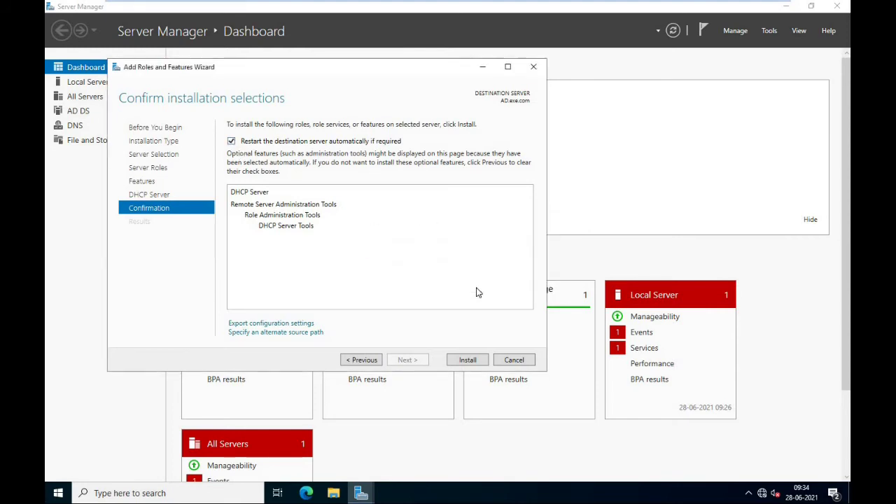
{"action": "left_click", "coordinate": [478, 361]}
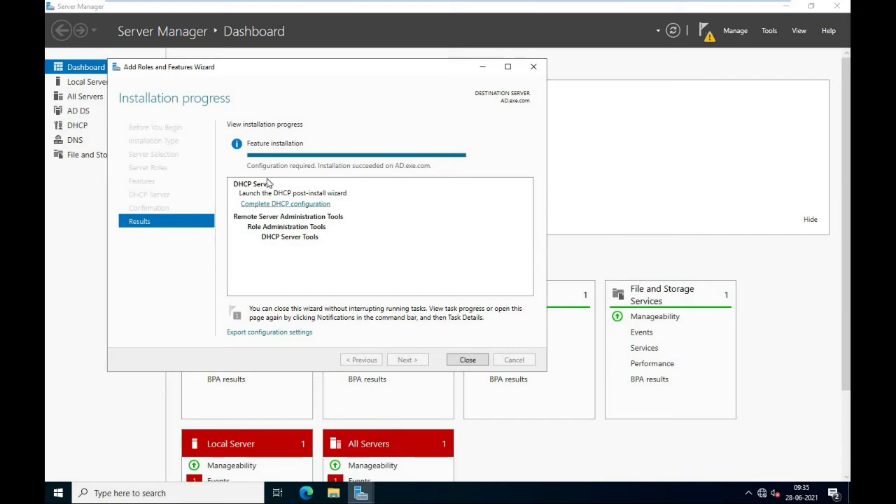
{"action": "left_click", "coordinate": [468, 360]}
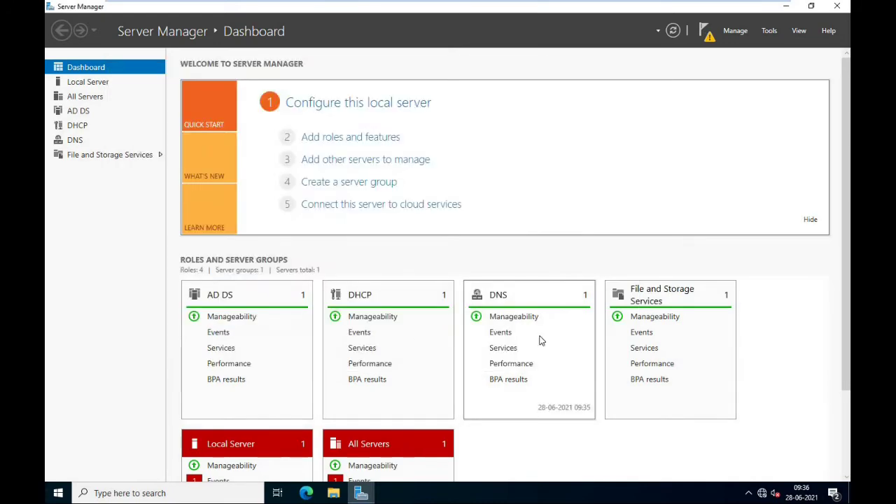
- Start completing the DHCP configuration from the post-deployment notification and proceed to the Authorization page
{"action": "left_click", "coordinate": [707, 32]}
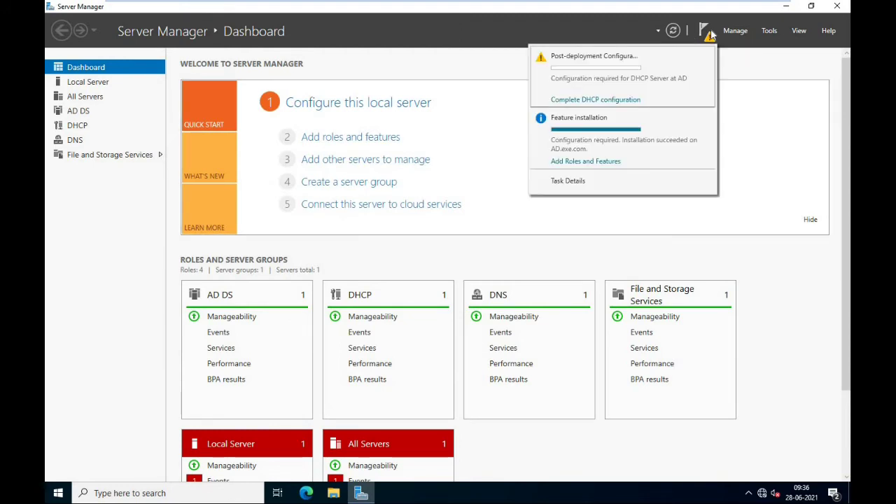
{"action": "left_click", "coordinate": [594, 100]}
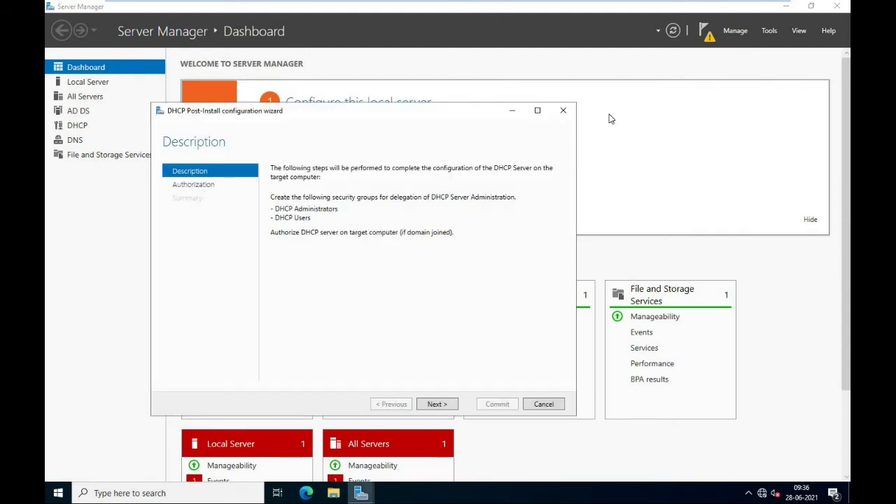
{"action": "left_click", "coordinate": [438, 404]}
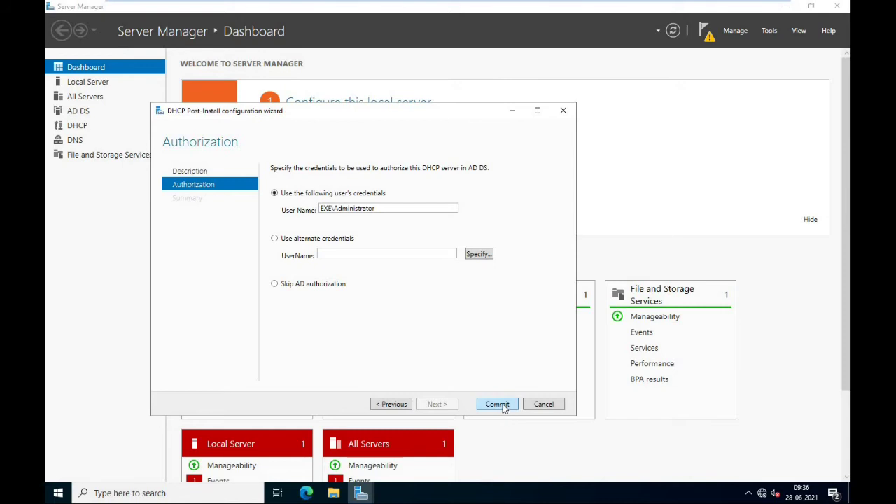
- Try alternate credentials for the DHCP authorization, entering the administrator user name and the account password
{"action": "left_click", "coordinate": [300, 241]}
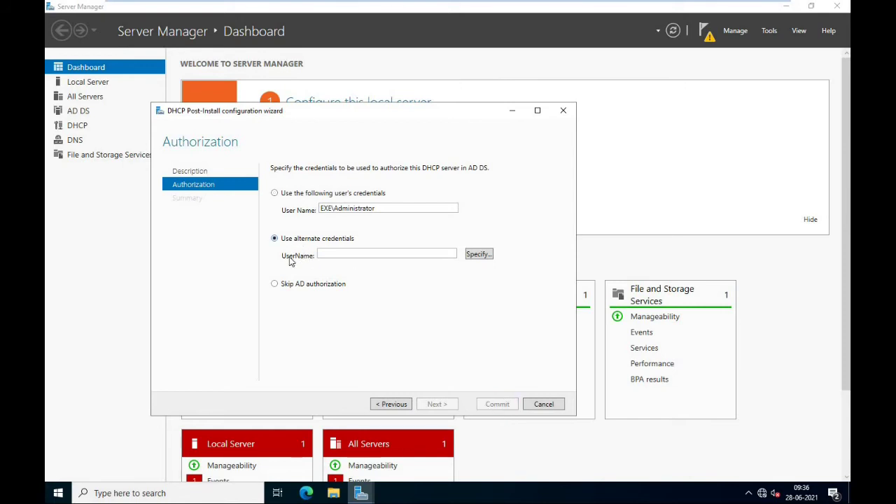
{"action": "left_click", "coordinate": [488, 256]}
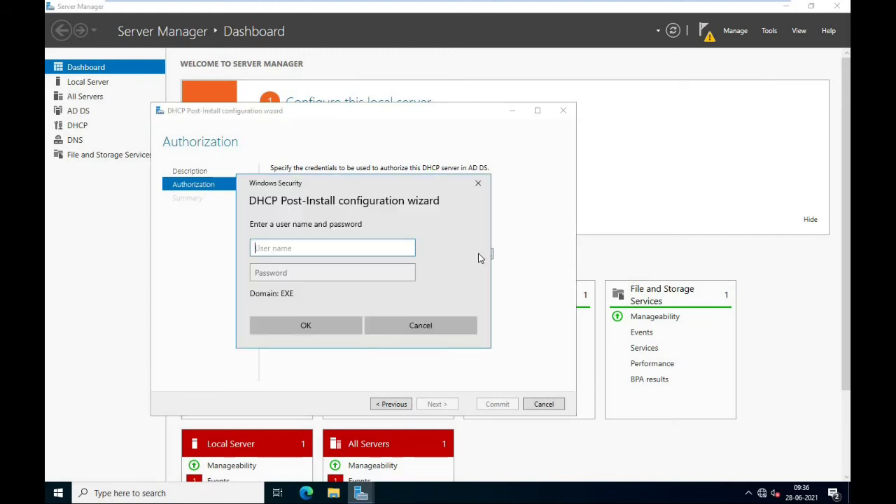
{"action": "type", "text": "adminis"}
{"action": "type", "text": "tart"}
{"action": "type", "text": "rator"}
{"action": "key", "text": "Tab"}
{"action": "type", "text": "**********"}
{"action": "key", "text": "Return"}
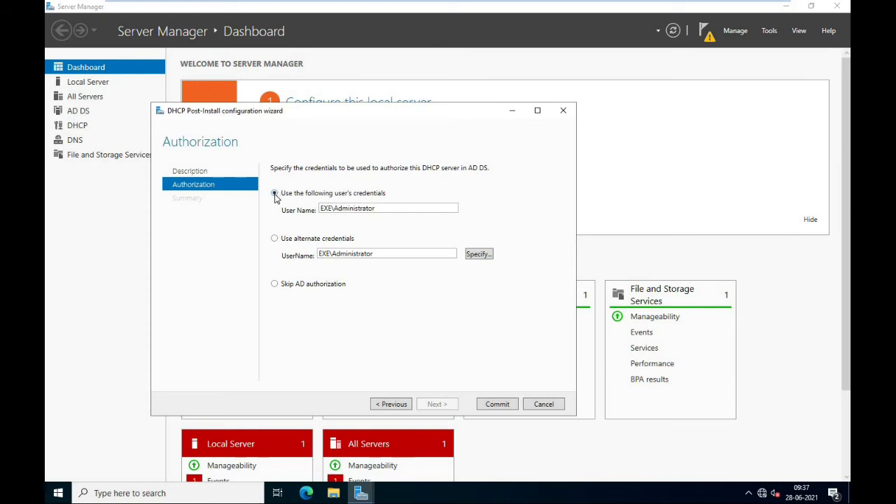
- Commit the DHCP authorization with the EXE\Administrator credentials, and close the wizard and Server Manager
{"action": "left_click", "coordinate": [498, 405]}
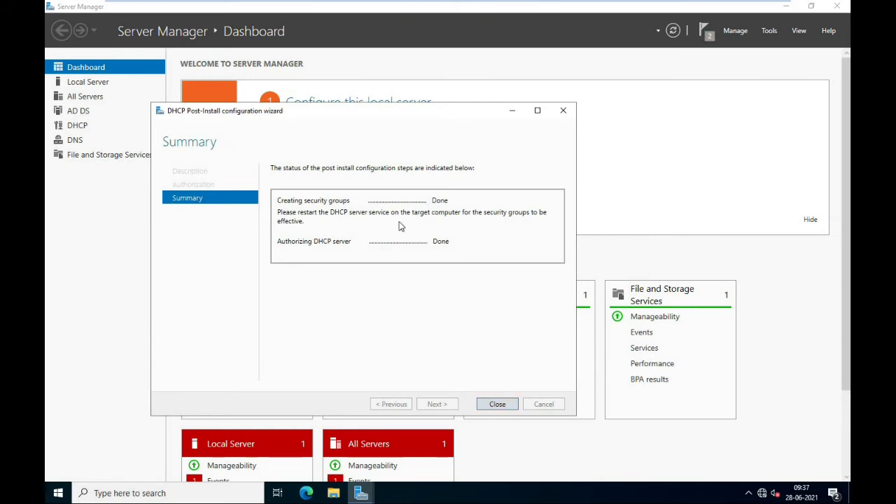
{"action": "left_click", "coordinate": [503, 406]}
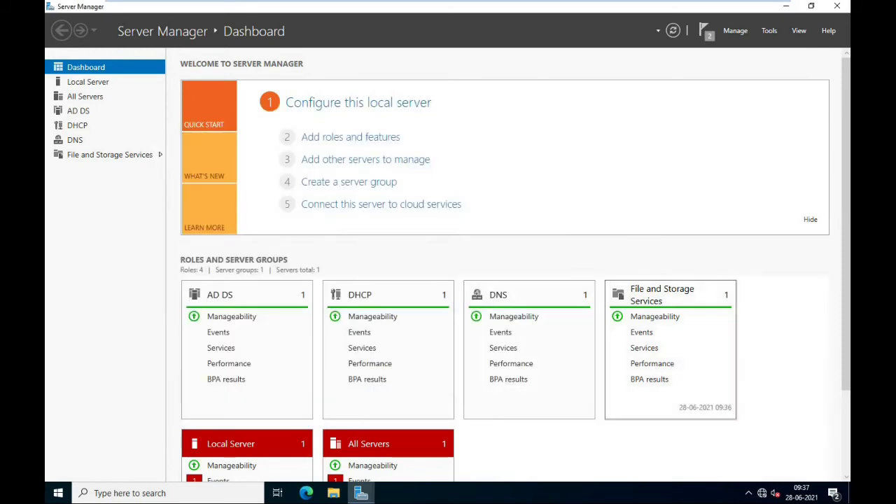
{"action": "left_click", "coordinate": [836, 7]}
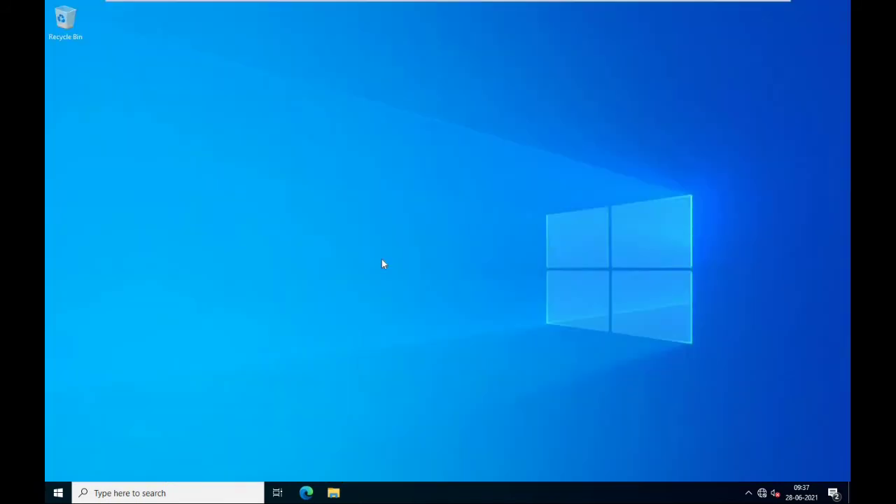
- Open the Services console by running services.msc
{"action": "key", "text": "super+r"}
{"action": "type", "text": "servi"}
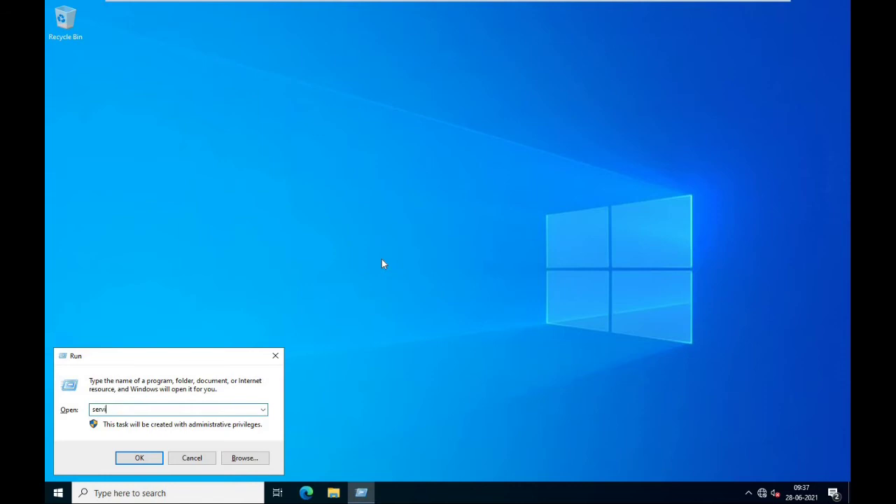
{"action": "type", "text": "ces.msc"}
{"action": "key", "text": "Return"}
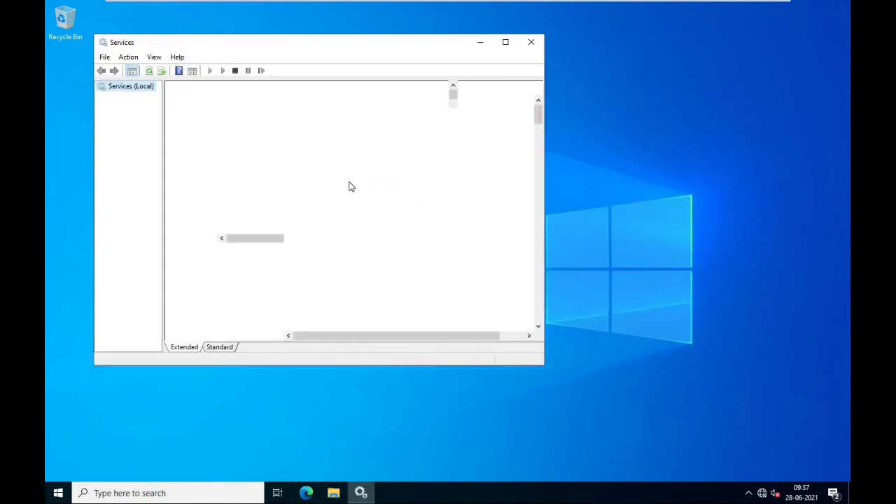
- Restart the DHCP Server service and close the Services console
{"action": "left_click", "coordinate": [326, 190]}
{"action": "type", "text": "dhcp"}
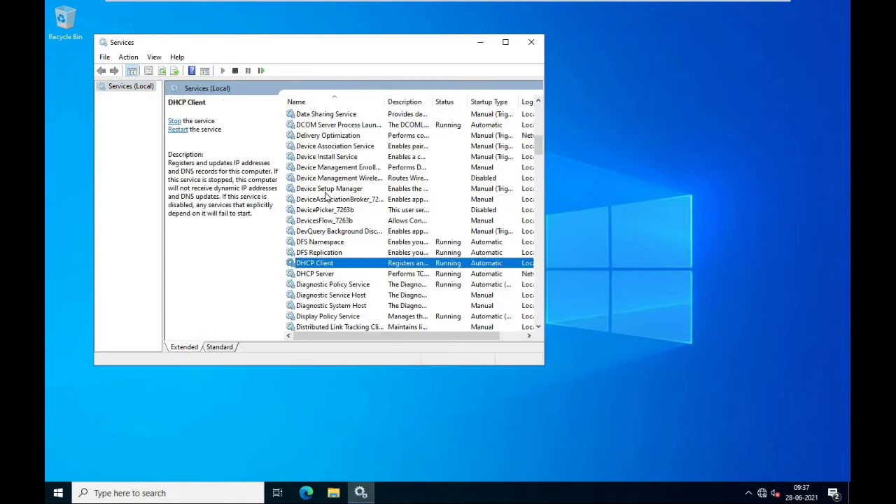
{"action": "left_click", "coordinate": [329, 275]}
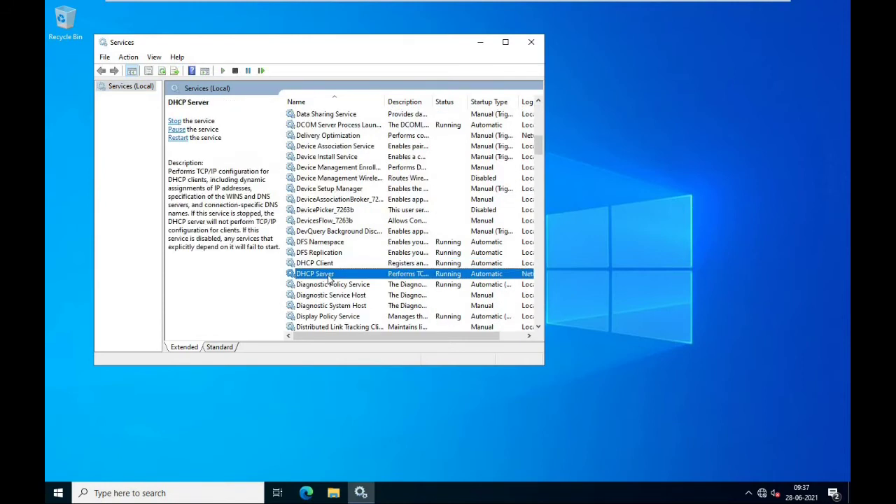
{"action": "left_click", "coordinate": [178, 140]}
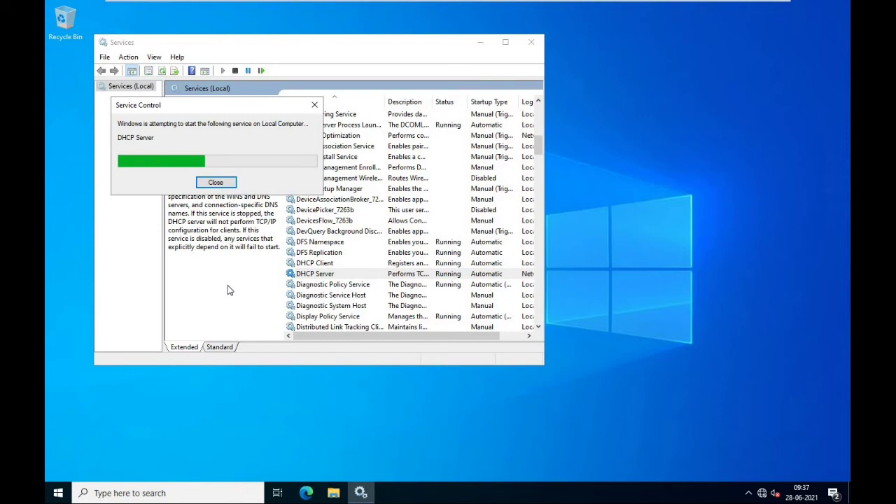
{"action": "left_click", "coordinate": [532, 42]}
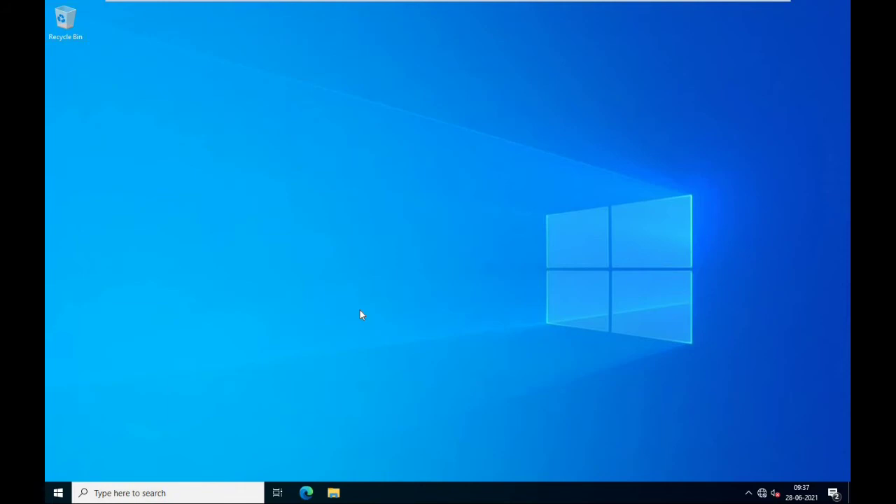
- Find and open the DHCP management console, and maximize its window
{"action": "key", "text": "super"}
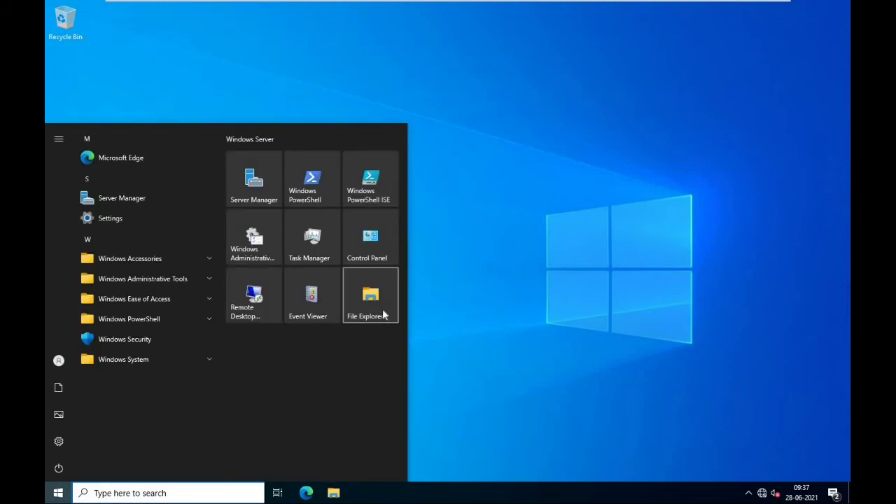
{"action": "type", "text": "dh"}
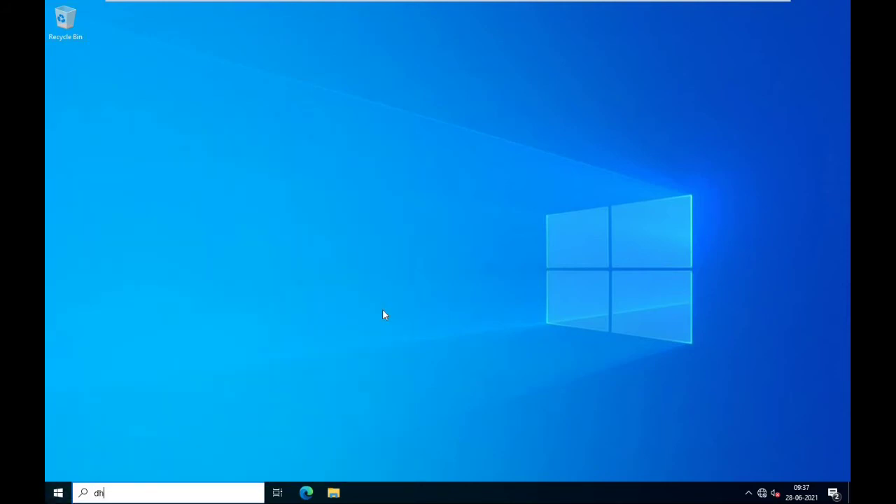
{"action": "type", "text": "cp"}
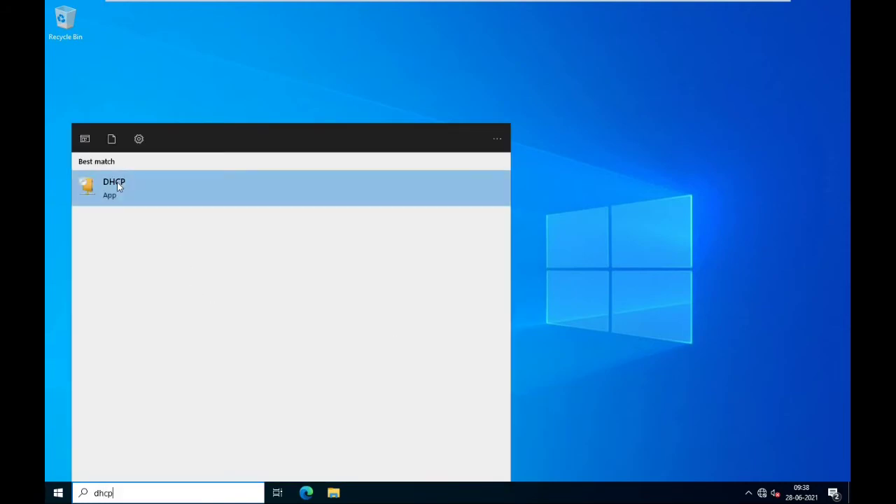
{"action": "left_click", "coordinate": [117, 182]}
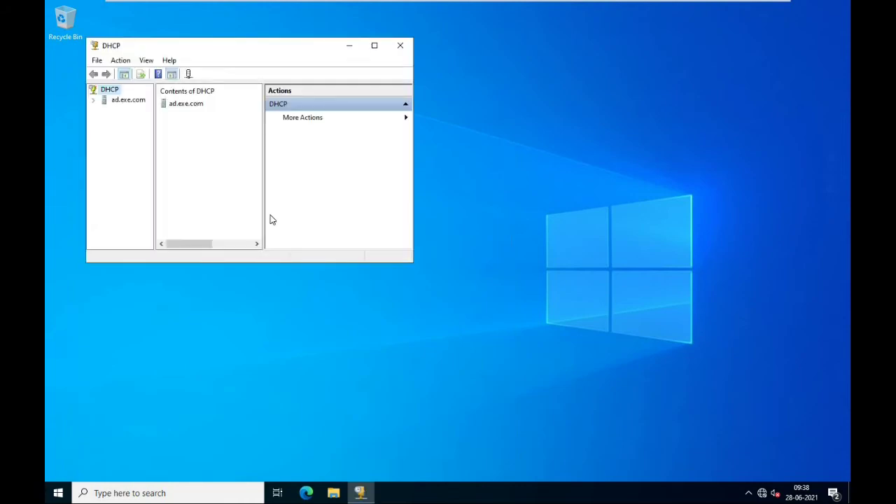
{"action": "left_click", "coordinate": [374, 45]}
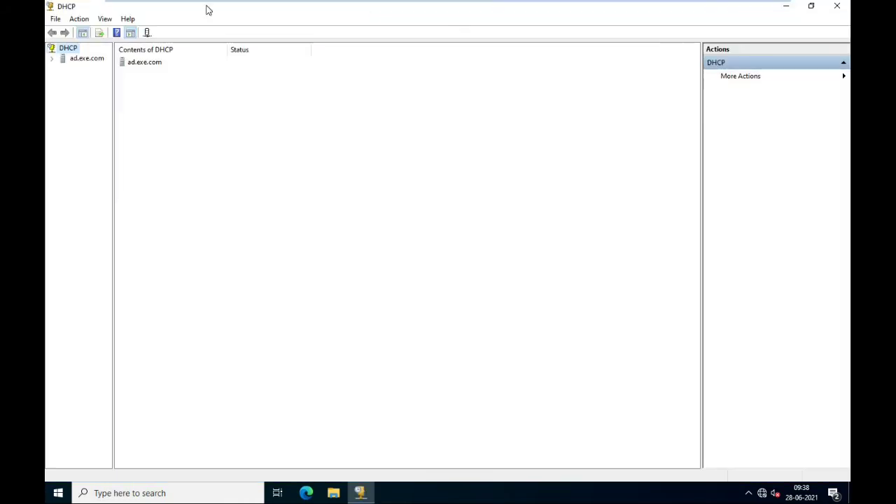
- Expand the ad.exe.com server in the DHCP tree, and check the computer's name with the hostname command
{"action": "left_click", "coordinate": [54, 62]}
{"action": "left_click", "coordinate": [91, 62]}
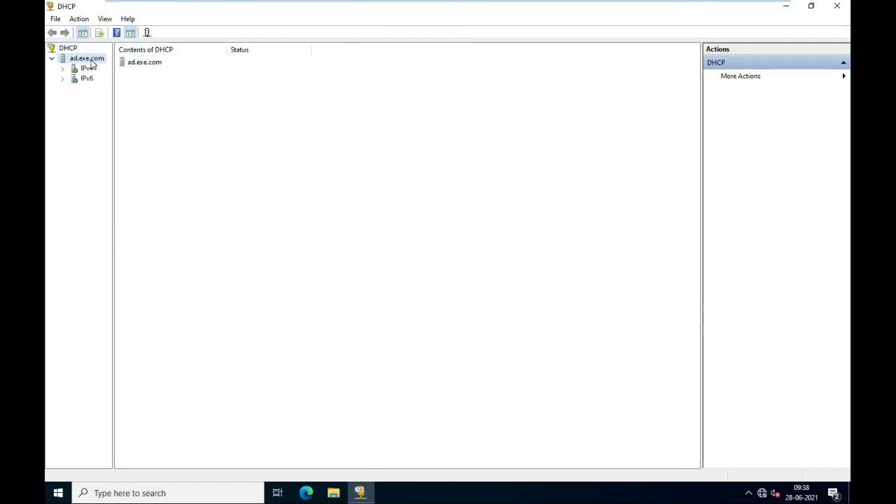
{"action": "key", "text": "super+r"}
{"action": "key", "text": "Return"}
{"action": "type", "text": "hostname"}
{"action": "key", "text": "Return"}
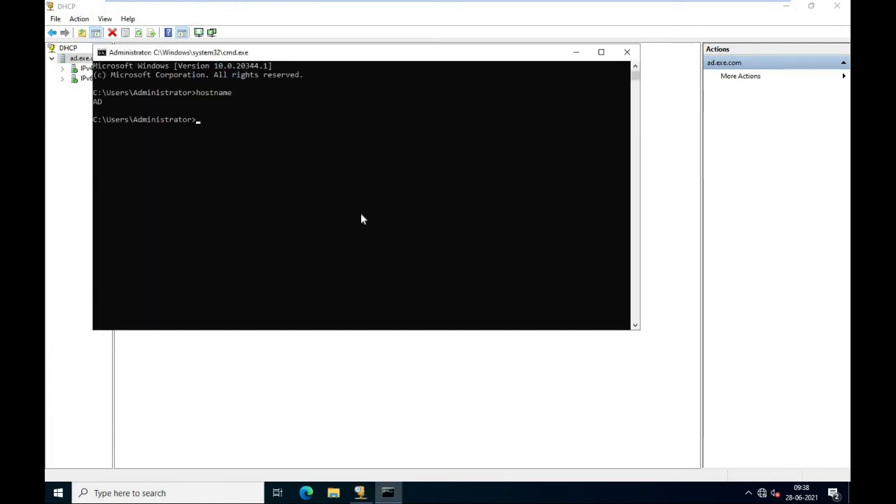
{"action": "left_click", "coordinate": [626, 52]}
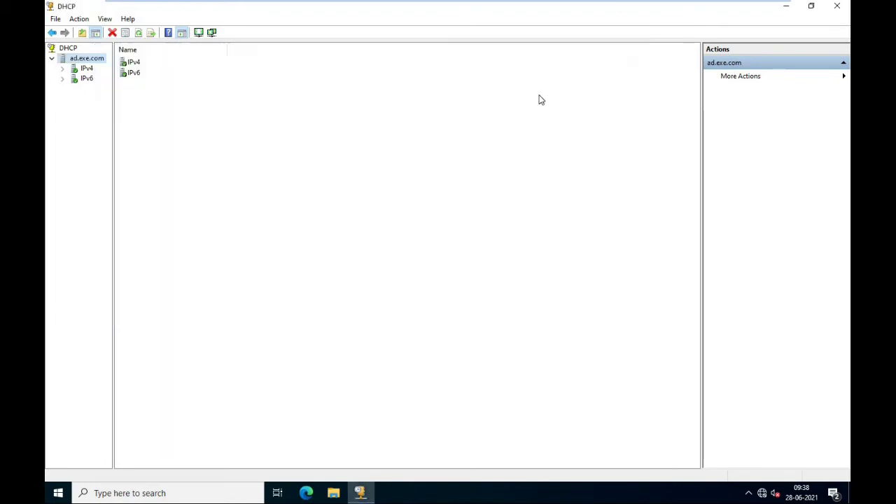
- Widen the DHCP console tree and expand the IPv4 and IPv6 nodes
{"action": "left_click_drag", "start_coordinate": [114, 99], "coordinate": [189, 101]}
{"action": "left_click", "coordinate": [63, 69]}
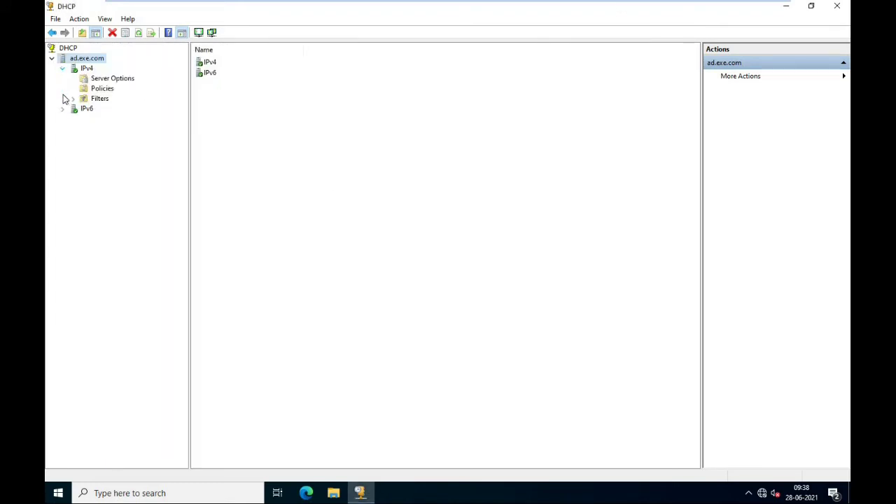
{"action": "left_click", "coordinate": [63, 108]}
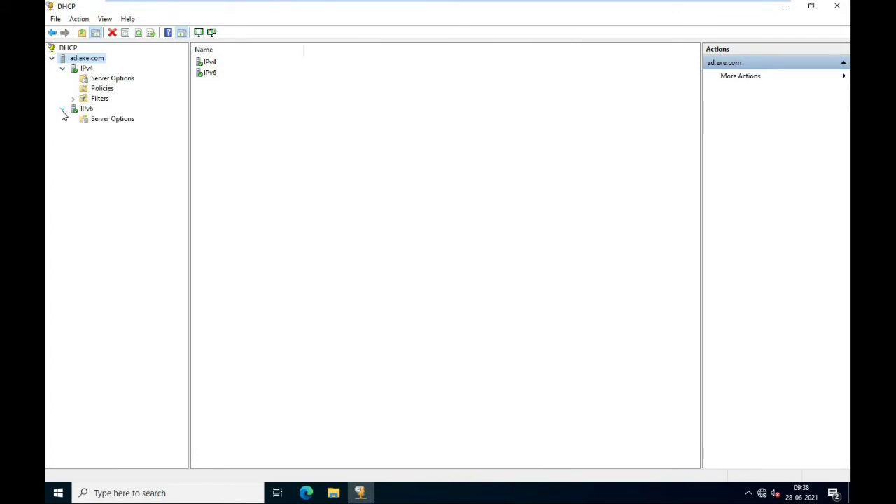
- Start a new IPv4 scope and name it DHCP Range, leaving the description empty
{"action": "left_click", "coordinate": [89, 69]}
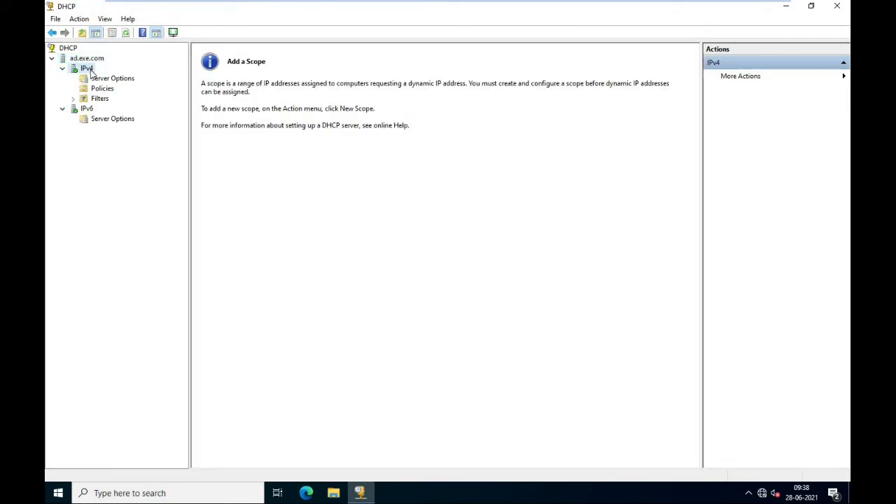
{"action": "right_click", "coordinate": [89, 69]}
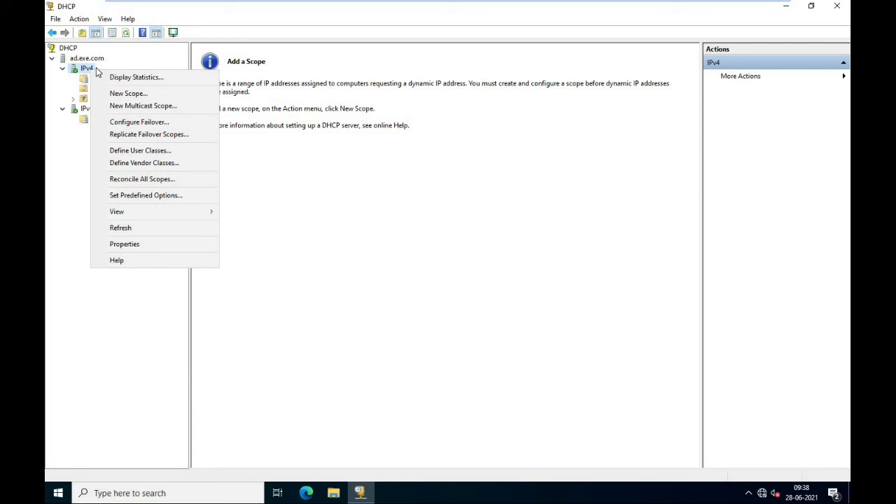
{"action": "left_click", "coordinate": [124, 97]}
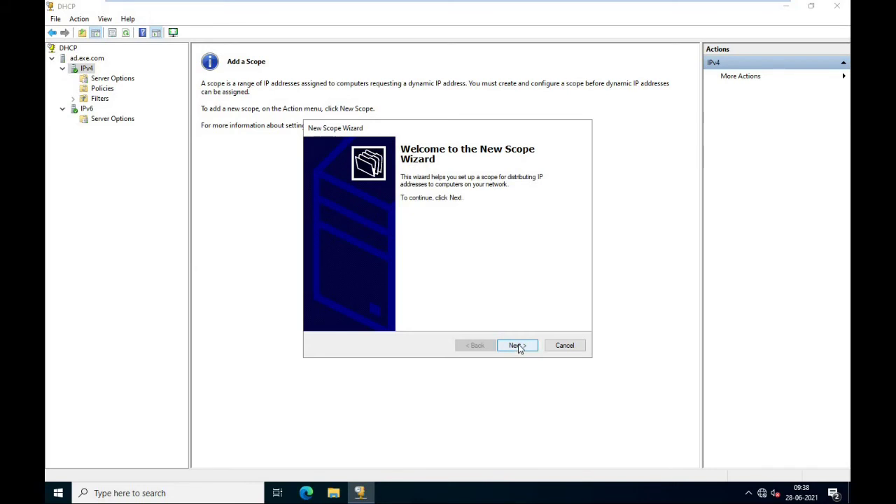
{"action": "left_click", "coordinate": [518, 346]}
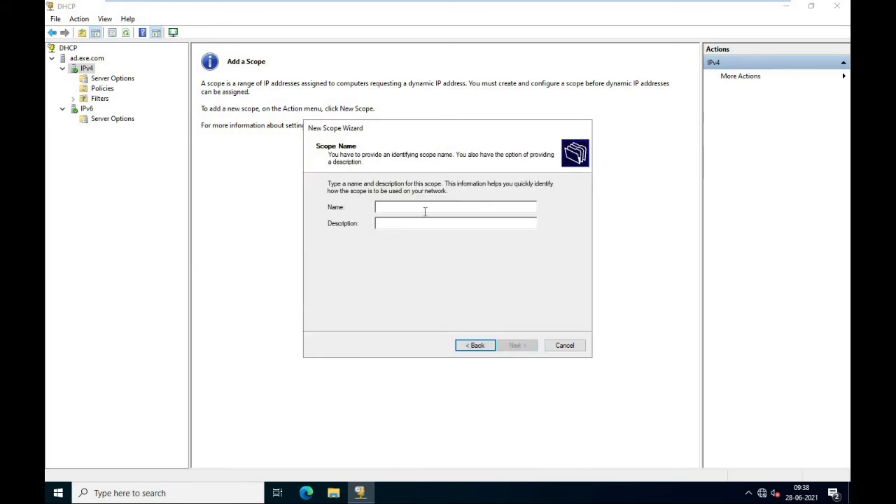
{"action": "type", "text": "DHCP Range"}
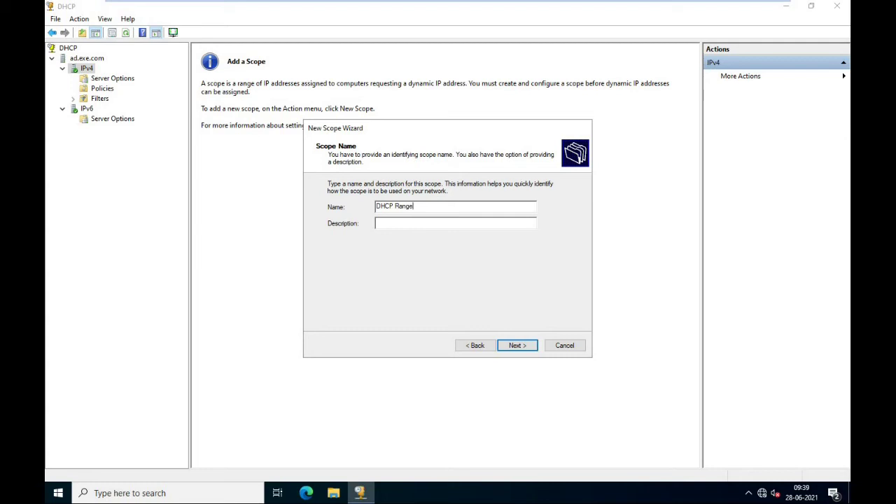
{"action": "left_click", "coordinate": [516, 346]}
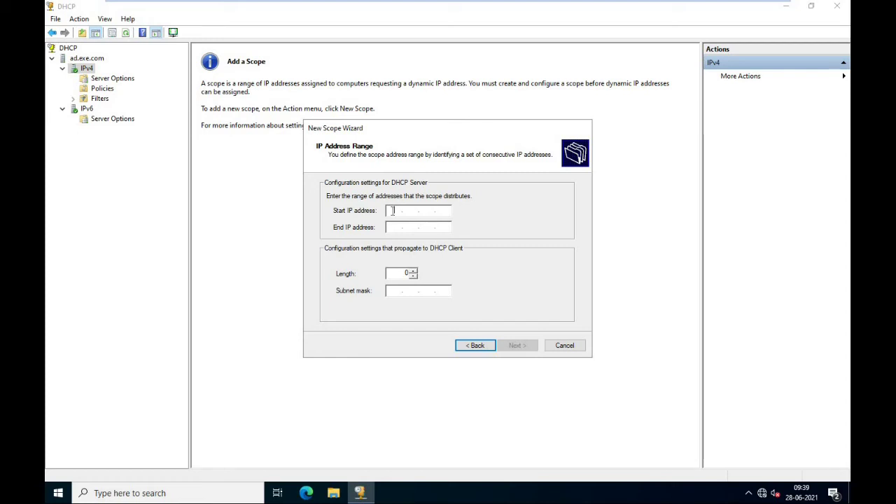
- Check the server's IP configuration with ipconfig in a command prompt, and minimize that window
{"action": "key", "text": "super+r"}
{"action": "type", "text": "cmd"}
{"action": "key", "text": "Return"}
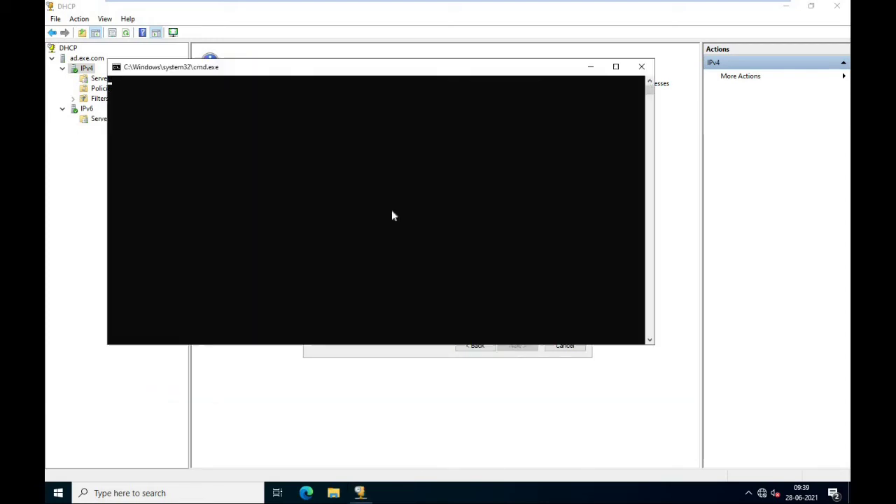
{"action": "type", "text": "ipconfig"}
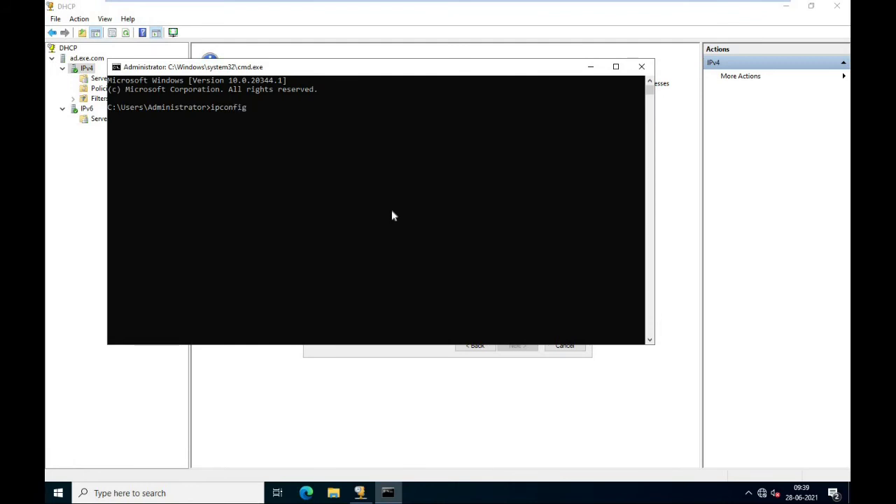
{"action": "key", "text": "Return"}
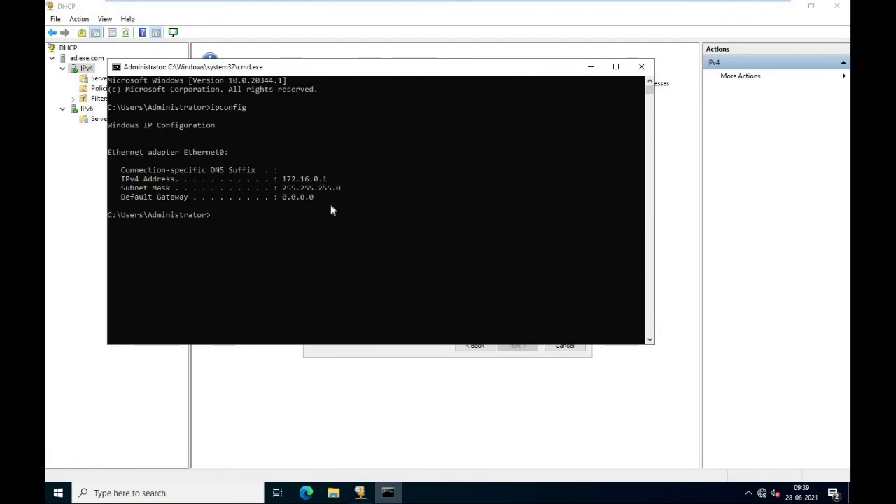
{"action": "left_click", "coordinate": [592, 68]}
- Set the scope's address range from 172.16.0.5 to 172.16.0.10 with a subnet mask length of 24
{"action": "type", "text": "172.16.0.5"}
{"action": "key", "text": "Tab"}
{"action": "type", "text": "172 . 16 . 0 "}
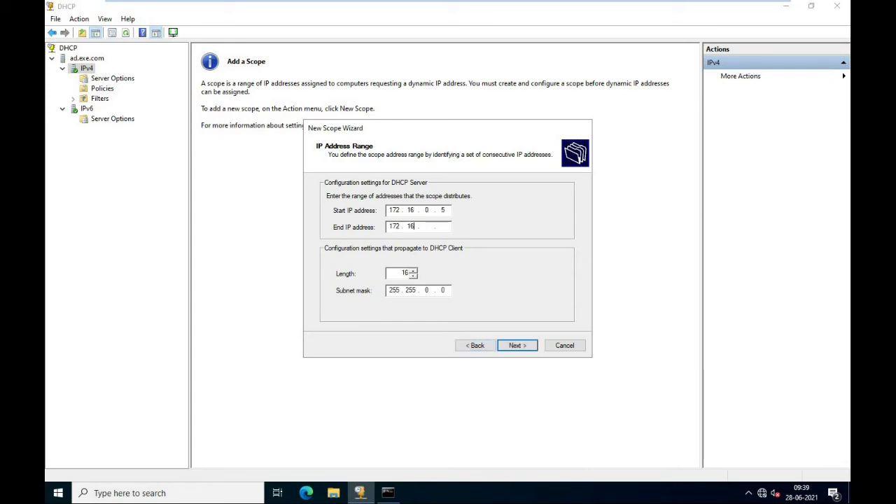
{"action": "type", "text": ". 10"}
{"action": "left_click", "coordinate": [413, 273]}
{"action": "left_click", "coordinate": [413, 278]}
{"action": "type", "text": "24"}
{"action": "left_click", "coordinate": [519, 346]}
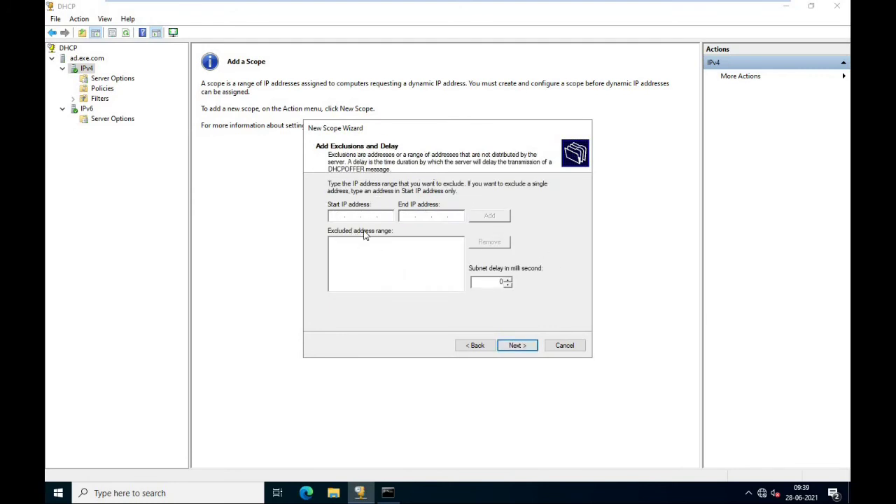
- Exclude the address 172.16.0.6 from the scope and accept the default lease duration
{"action": "type", "text": "172.16.0.6"}
{"action": "left_click", "coordinate": [496, 218]}
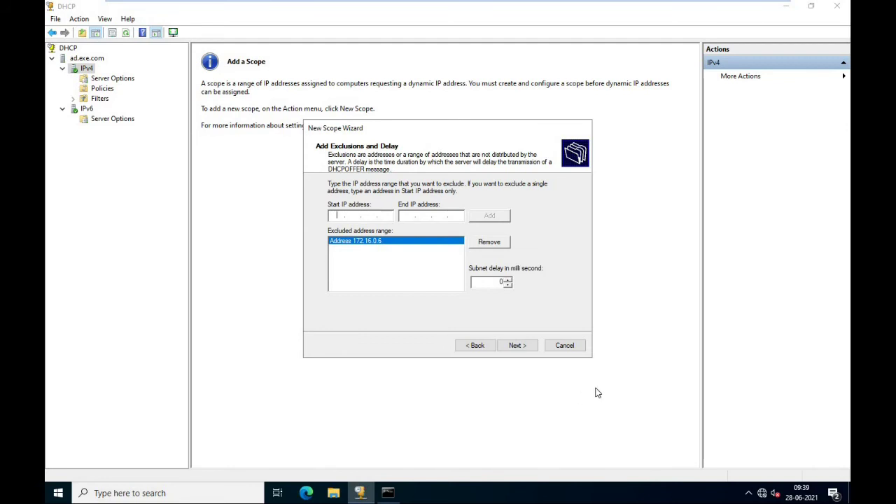
{"action": "left_click", "coordinate": [535, 349]}
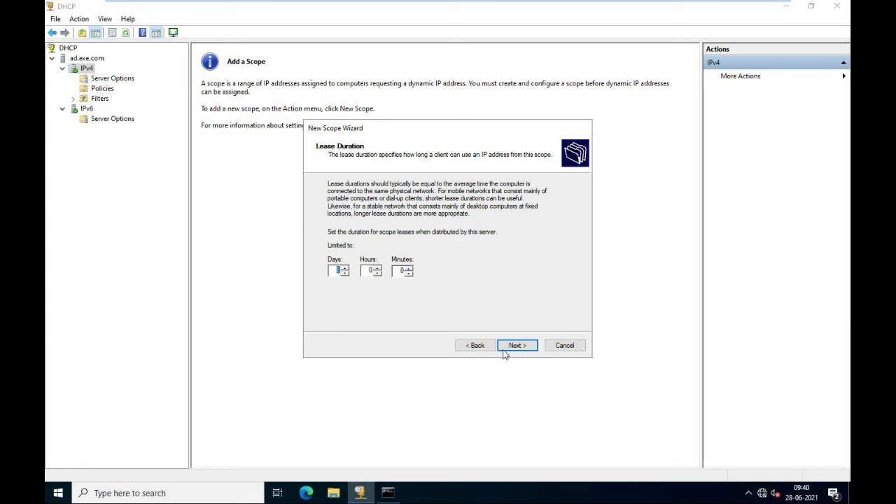
{"action": "left_click", "coordinate": [526, 354]}
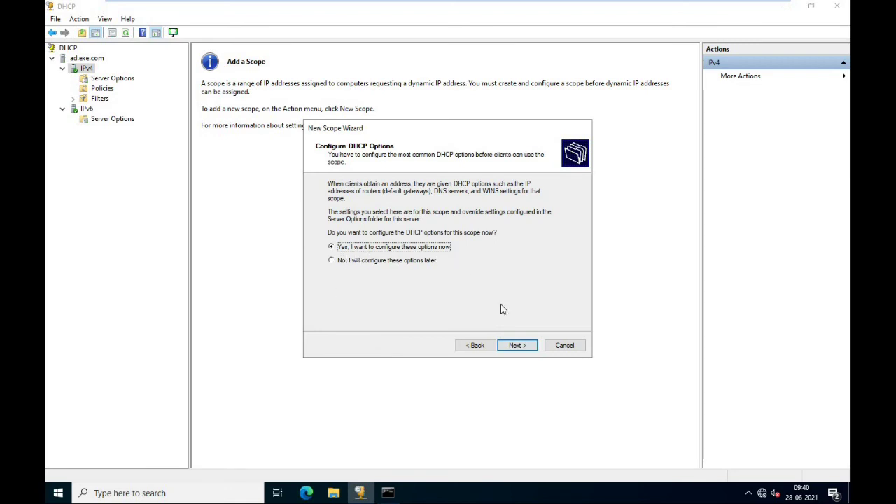
- Choose to configure the DHCP options now, and add 172.16.0.1 as the scope's router (default gateway)
{"action": "left_click", "coordinate": [519, 348]}
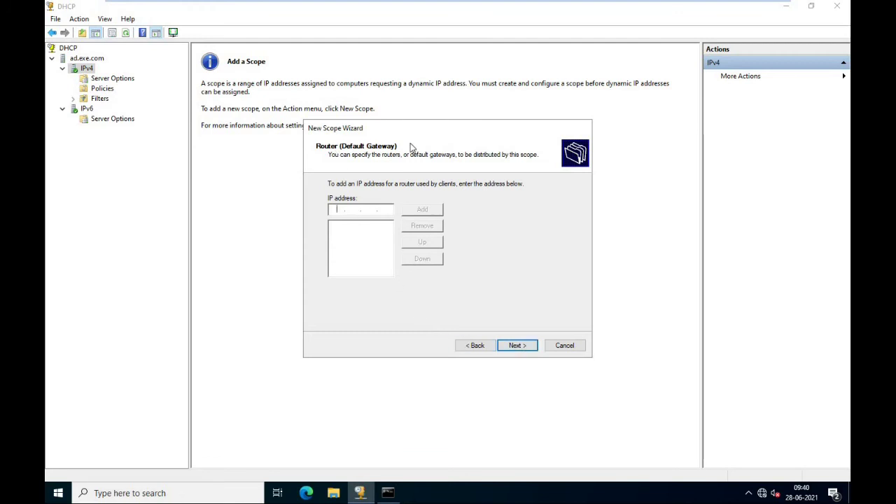
{"action": "type", "text": "172.16.0.1"}
{"action": "left_click", "coordinate": [423, 208]}
{"action": "left_click", "coordinate": [523, 348]}
- Accept exe.com as the parent domain and 172.16.0.1 as the DNS server for the scope
{"action": "left_click", "coordinate": [407, 202]}
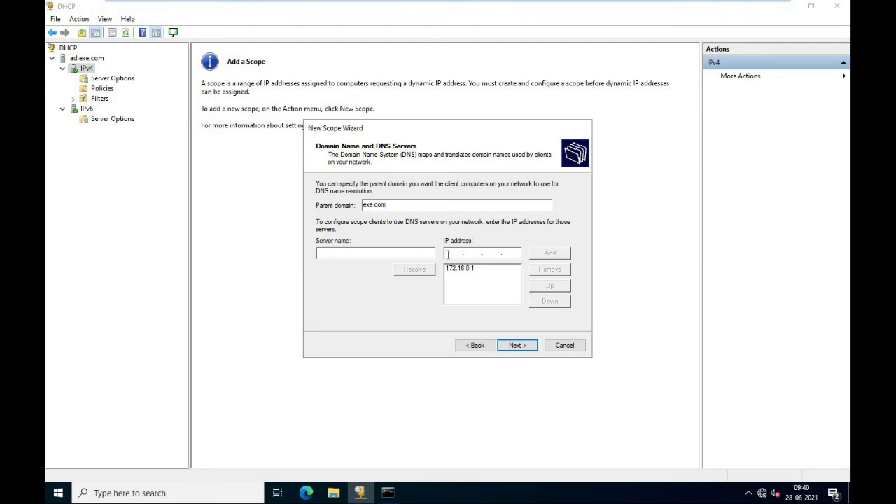
{"action": "left_click", "coordinate": [462, 270]}
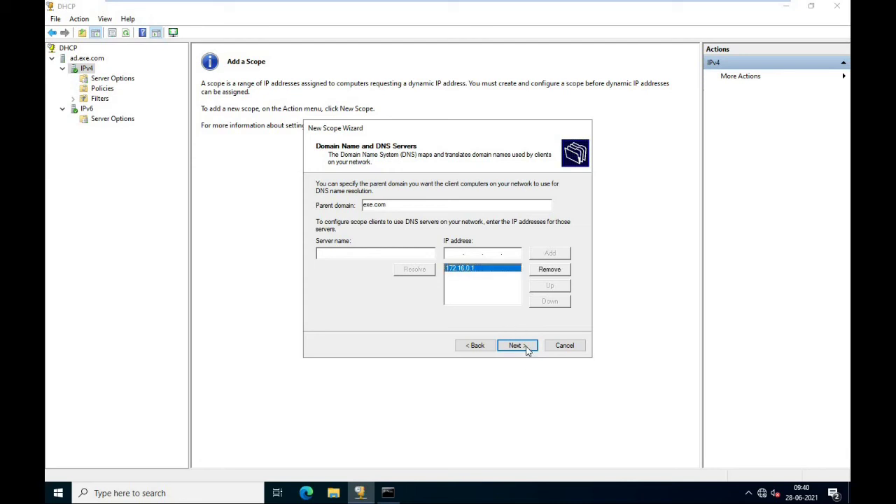
{"action": "left_click", "coordinate": [527, 348]}
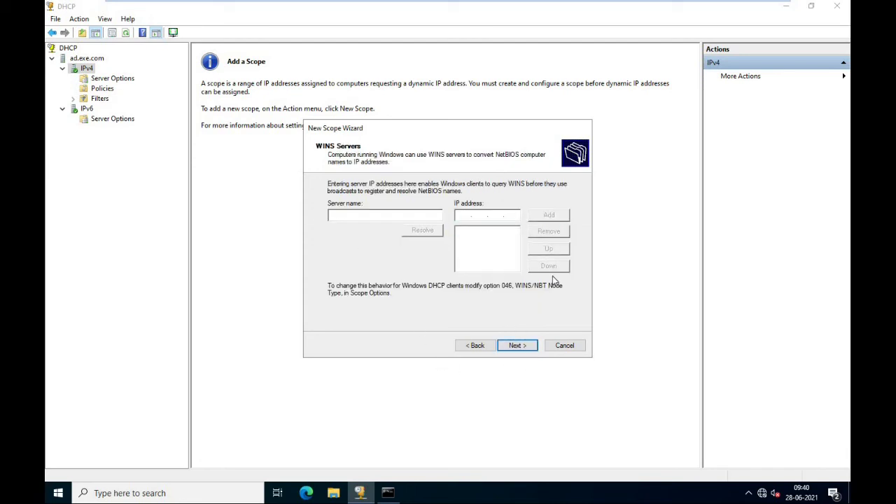
- Leave the WINS servers empty, activate the scope immediately and finish the New Scope Wizard
{"action": "left_click", "coordinate": [524, 347]}
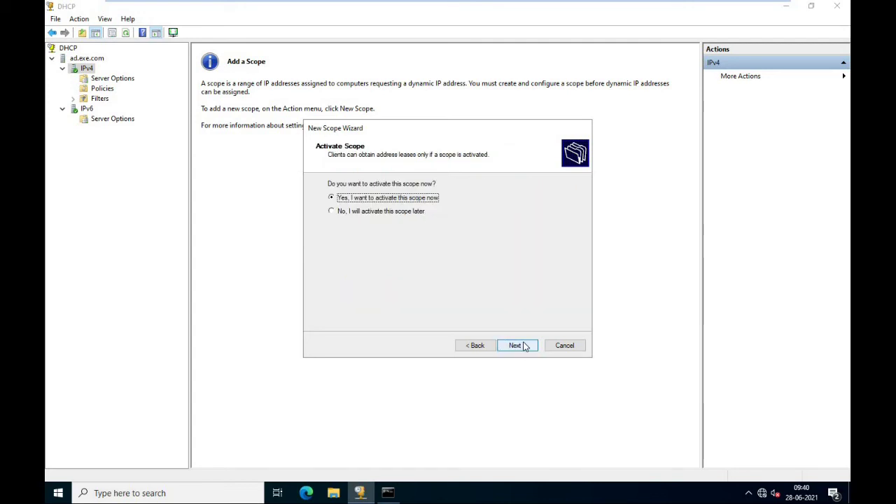
{"action": "left_click", "coordinate": [525, 347]}
{"action": "left_click", "coordinate": [524, 346]}
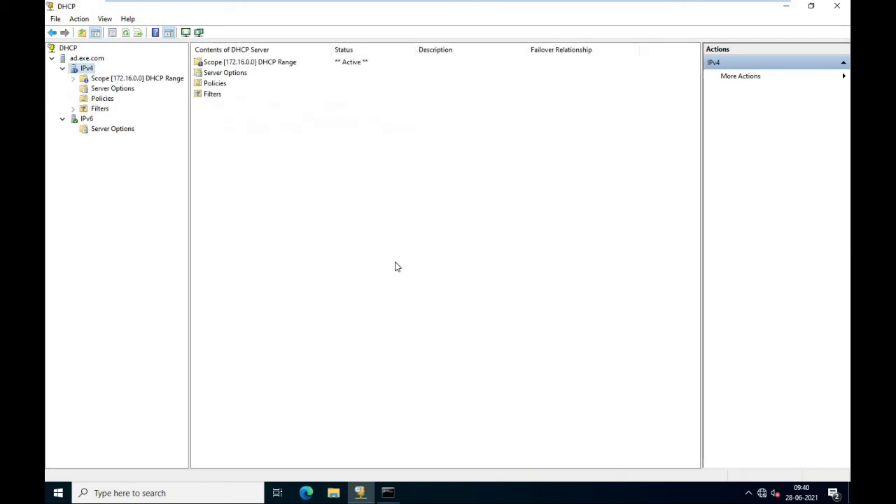
- Examine the DHCP Range scope's address pool, including the distribution range and the excluded address
{"action": "left_click", "coordinate": [144, 79]}
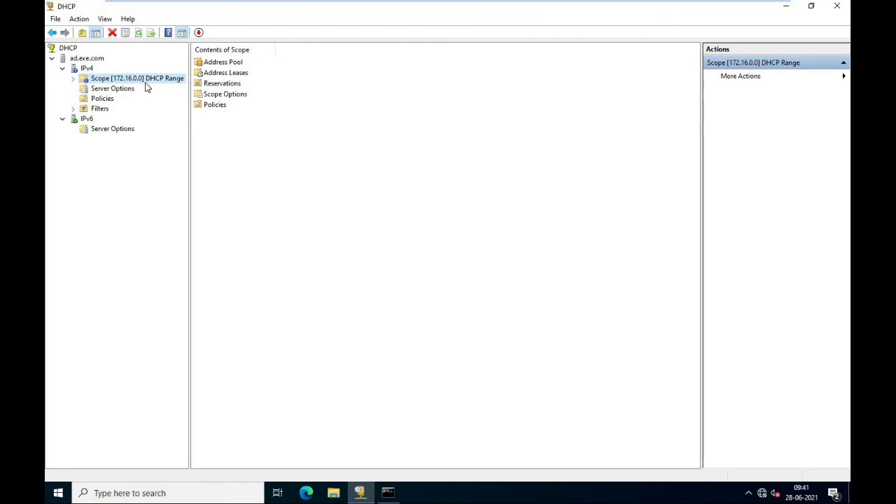
{"action": "double_click", "coordinate": [236, 63]}
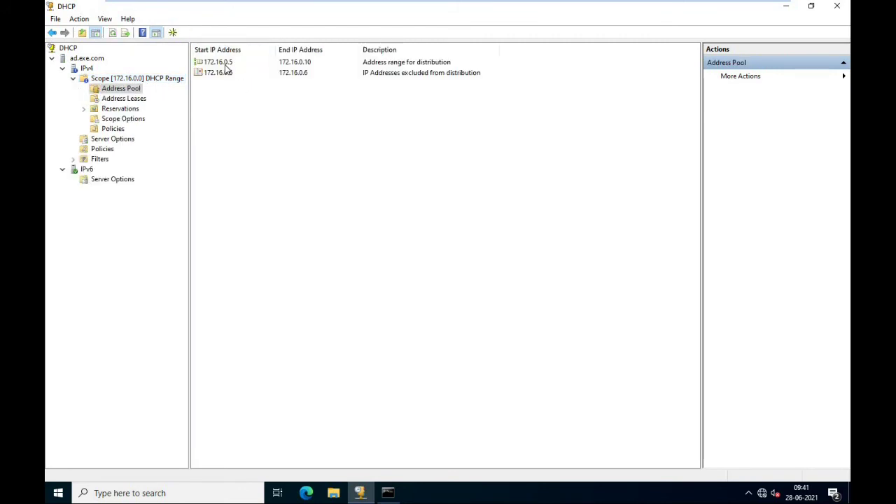
{"action": "left_click", "coordinate": [228, 64]}
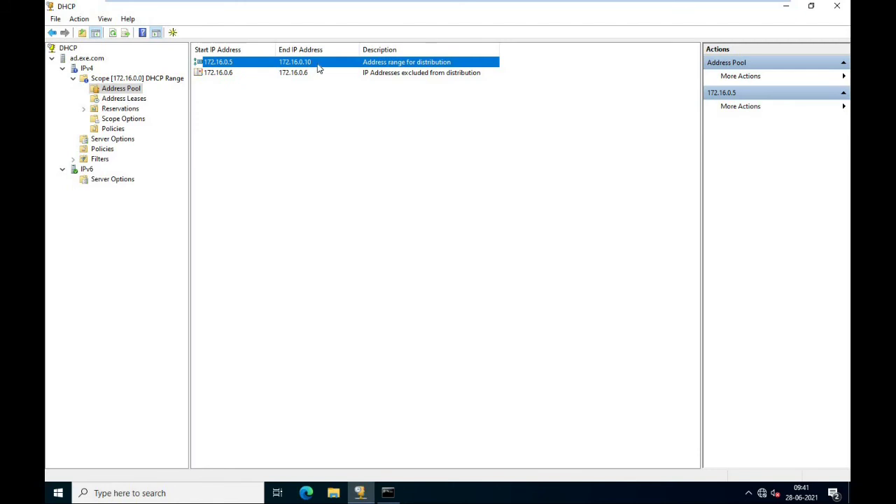
{"action": "left_click", "coordinate": [220, 74]}
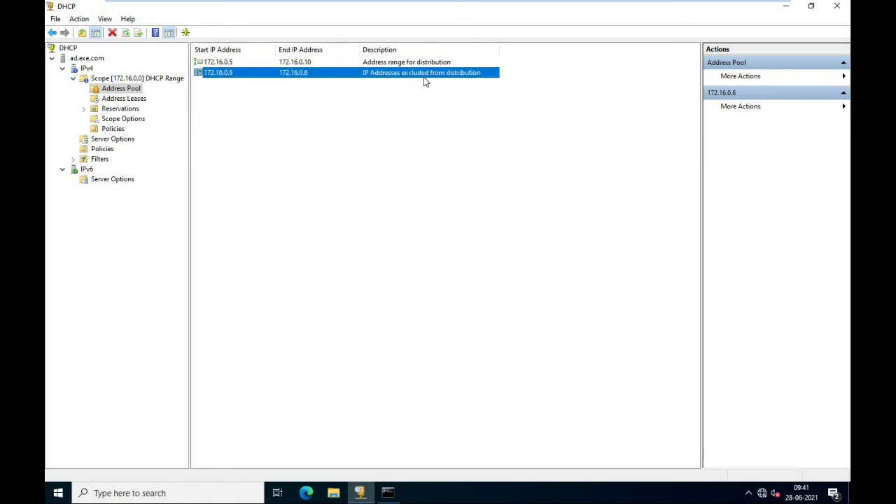
- Leave full screen in VMware Workstation, power on the Client virtual machine and dismiss the startup notices
{"action": "mouse_move", "coordinate": [478, 3]}
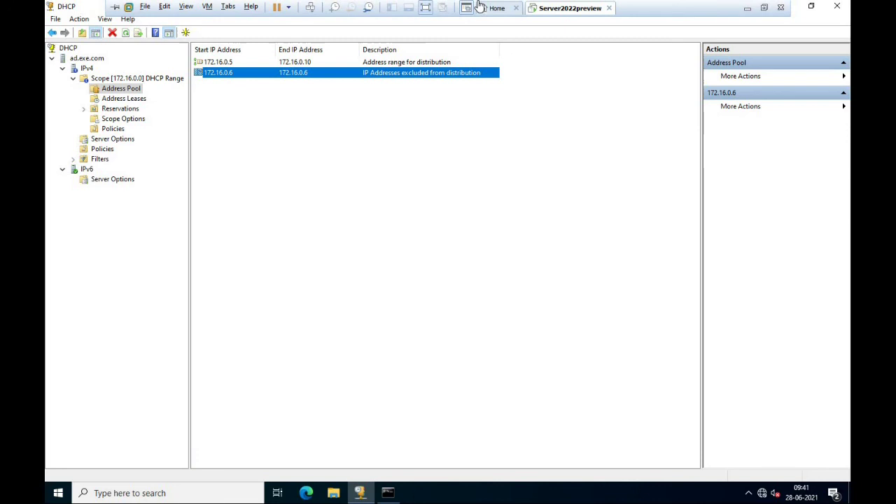
{"action": "left_click", "coordinate": [766, 7]}
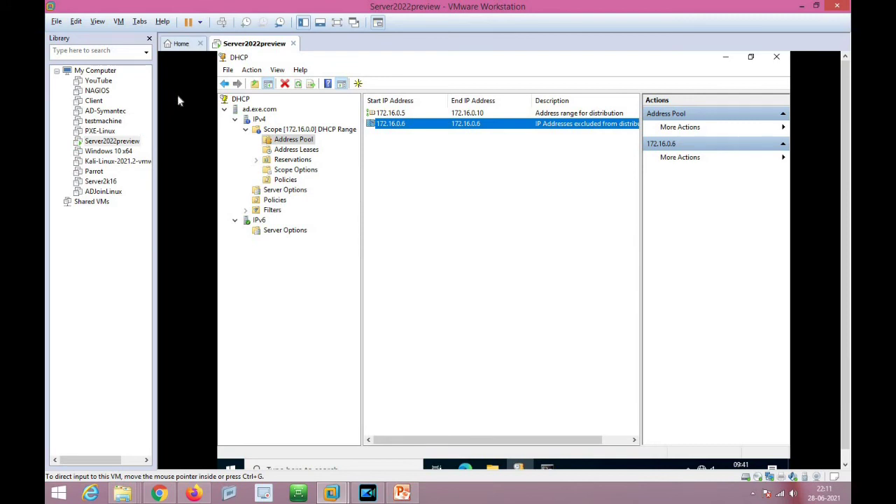
{"action": "left_click", "coordinate": [95, 101]}
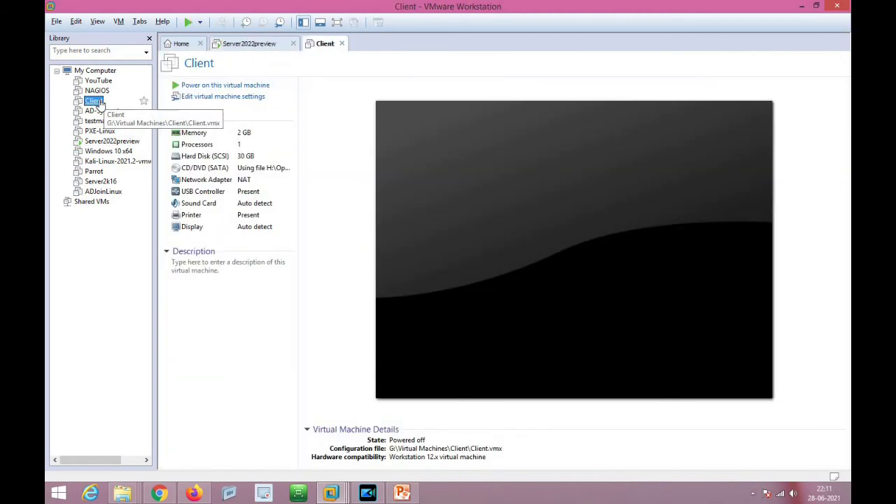
{"action": "left_click", "coordinate": [255, 88]}
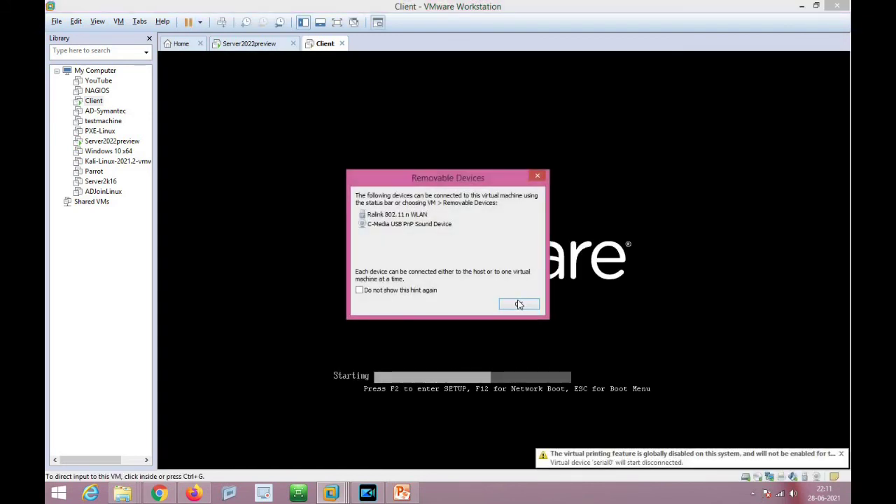
{"action": "left_click", "coordinate": [519, 304]}
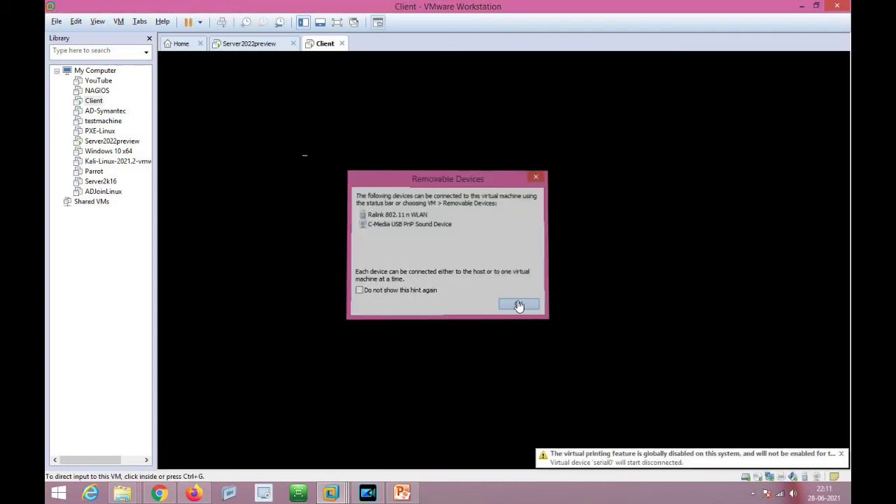
{"action": "left_click", "coordinate": [841, 453]}
{"action": "left_click", "coordinate": [382, 259]}
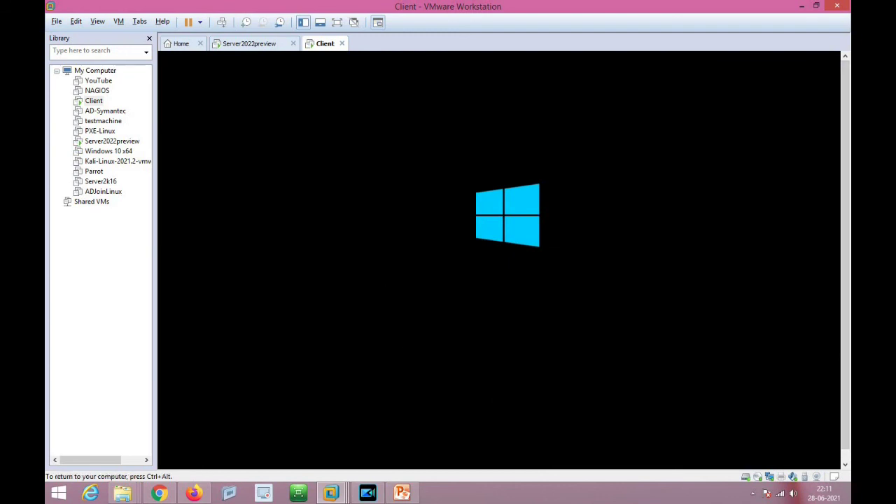
- Connect the Client virtual machine's network adapter to the same custom virtual network as Server2022preview instead of NAT
{"action": "key", "text": "ctrl+alt"}
{"action": "right_click", "coordinate": [326, 45]}
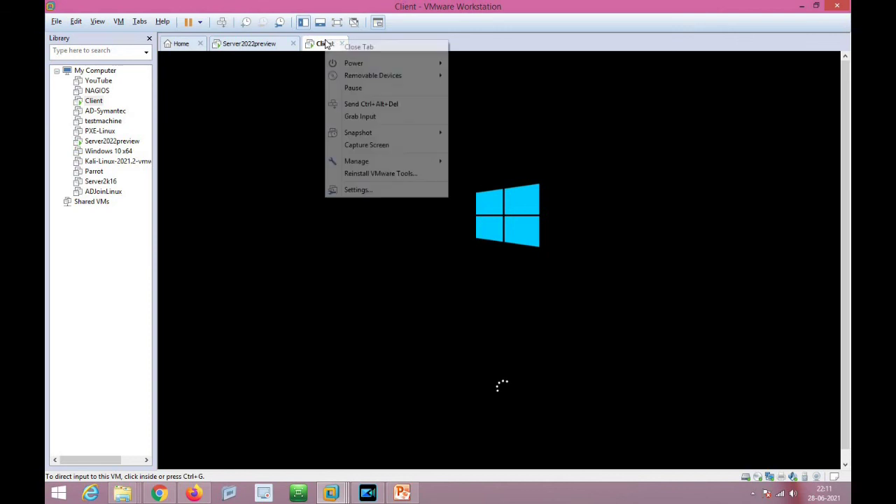
{"action": "left_click", "coordinate": [370, 191]}
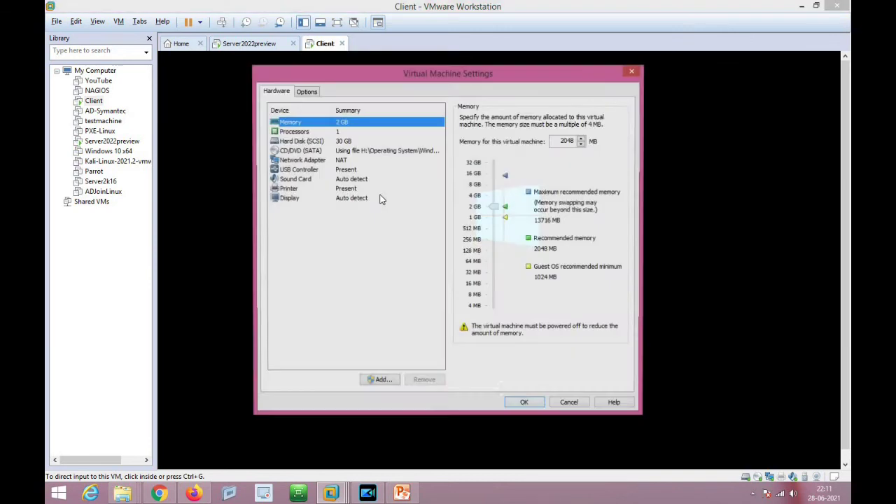
{"action": "left_click", "coordinate": [312, 161]}
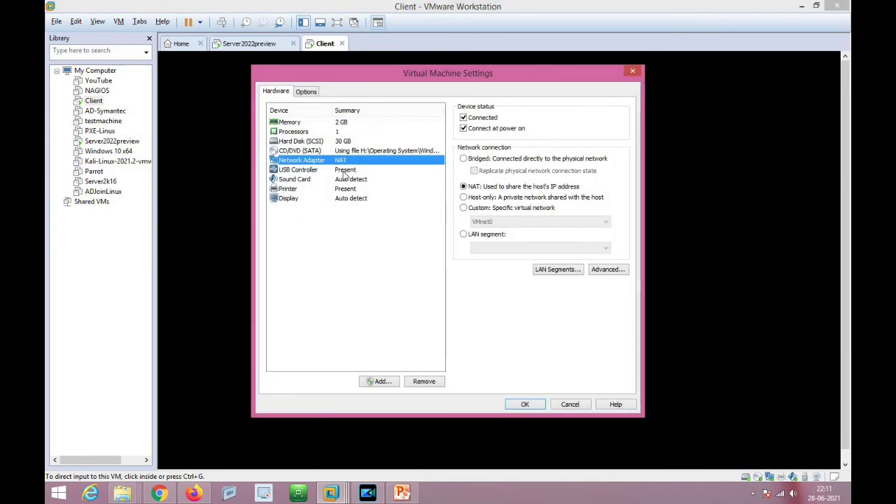
{"action": "left_click", "coordinate": [463, 208]}
{"action": "left_click", "coordinate": [490, 222]}
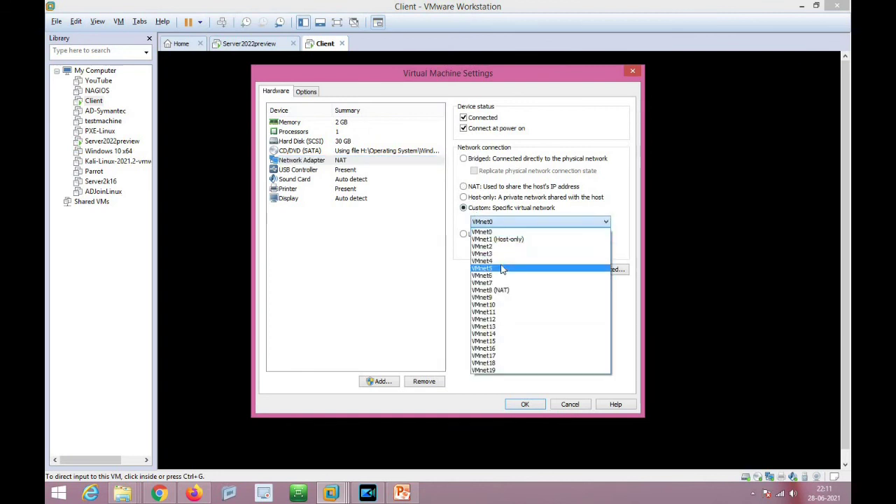
{"action": "left_click", "coordinate": [504, 282]}
{"action": "left_click", "coordinate": [525, 404]}
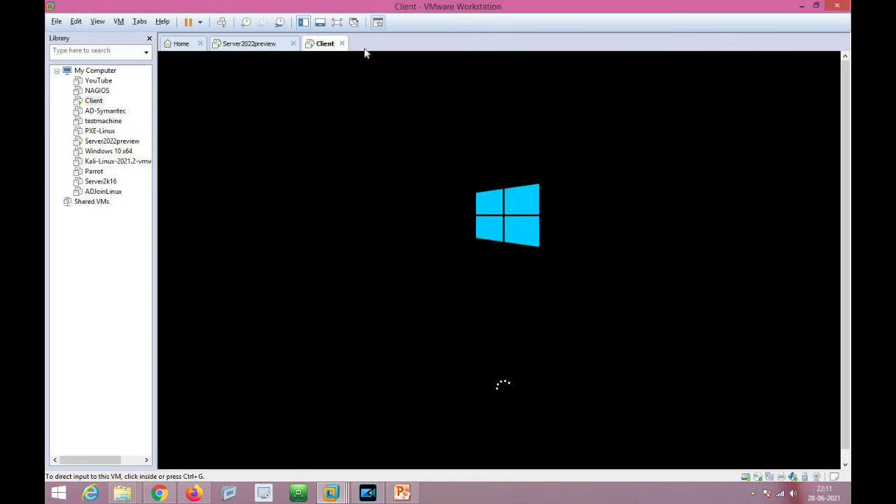
- Check which virtual network the Server2022preview machine's network adapter is connected to, then close its settings
{"action": "left_click", "coordinate": [245, 47]}
{"action": "right_click", "coordinate": [244, 48]}
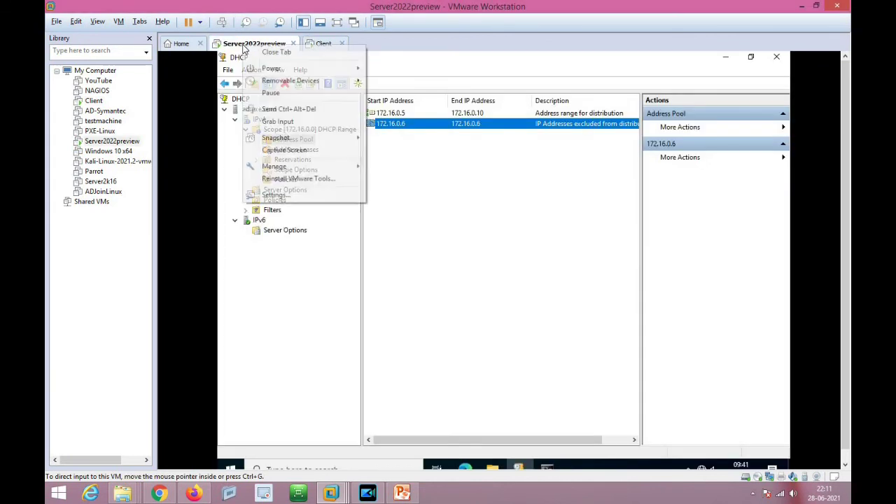
{"action": "left_click", "coordinate": [291, 195]}
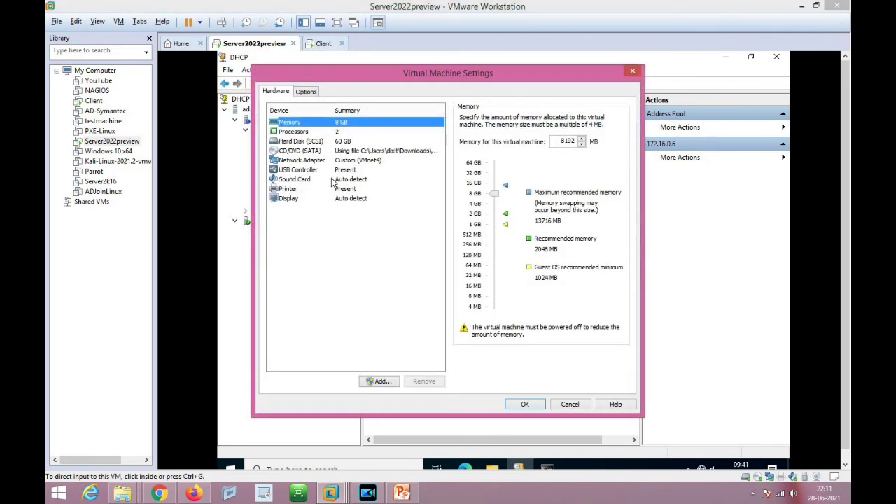
{"action": "left_click", "coordinate": [316, 163]}
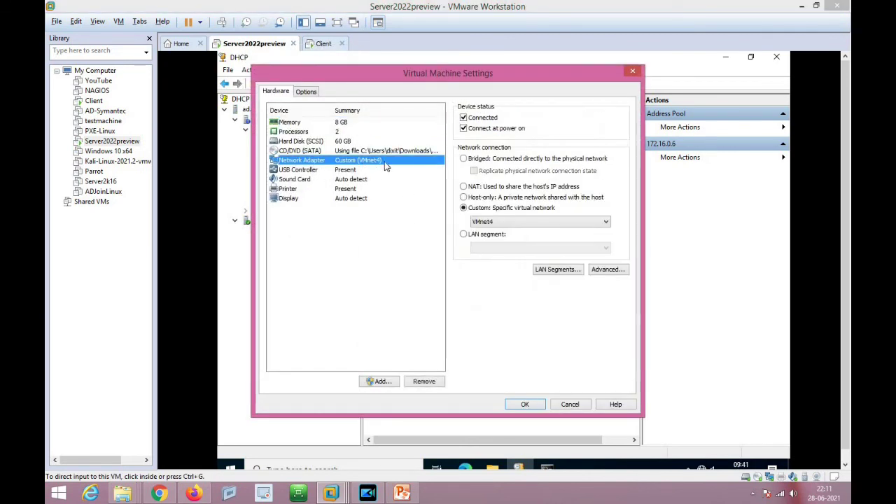
{"action": "left_click", "coordinate": [536, 406]}
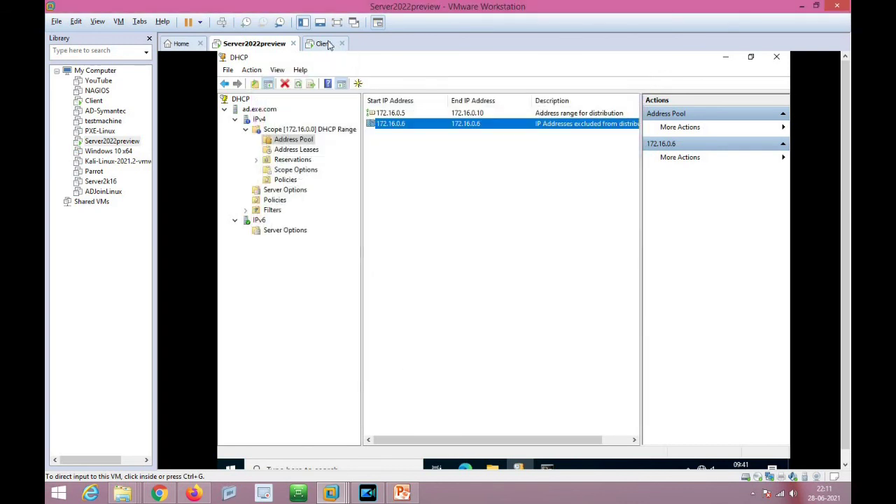
- Show the Client virtual machine in full screen and sign in as Administrator with the account password
{"action": "left_click", "coordinate": [320, 44]}
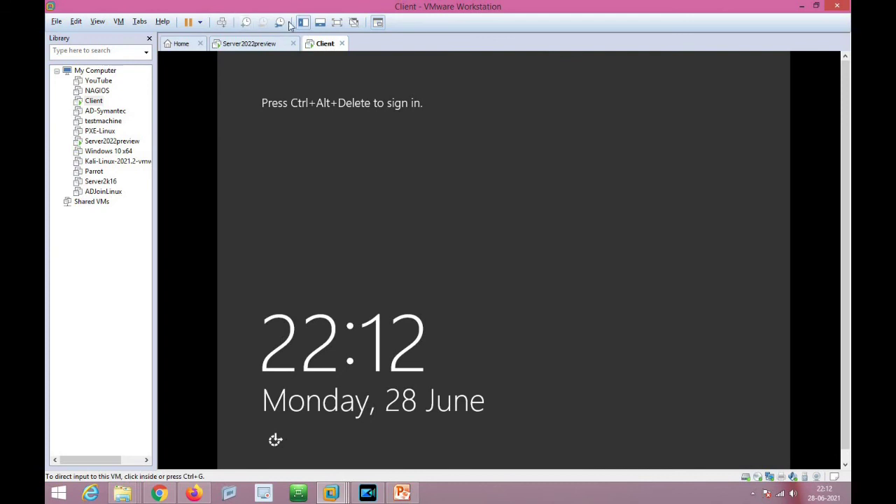
{"action": "left_click", "coordinate": [336, 21]}
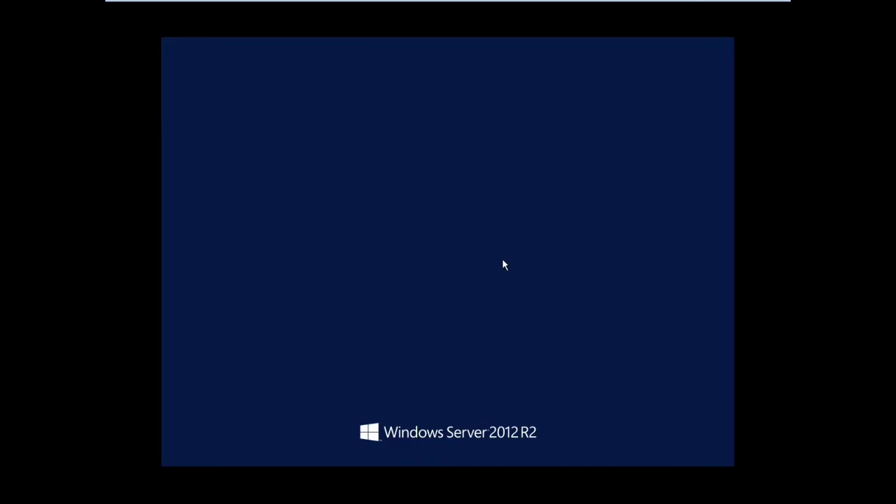
{"action": "key", "text": "BackSpace"}
{"action": "key", "text": "BackSpace"}
{"action": "key", "text": "BackSpace"}
{"action": "key", "text": "BackSpace"}
{"action": "key", "text": "BackSpace"}
{"action": "key", "text": "BackSpace"}
{"action": "key", "text": "BackSpace"}
{"action": "key", "text": "BackSpace"}
{"action": "key", "text": "BackSpace"}
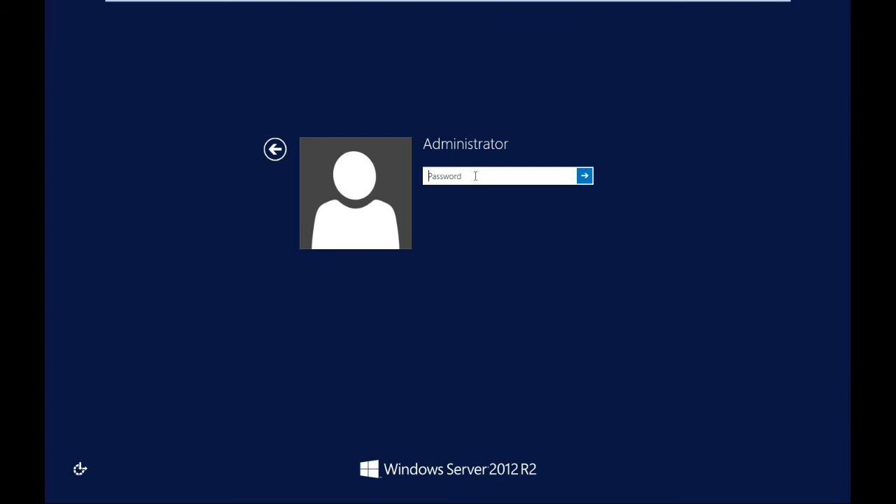
{"action": "type", "text": "P"}
{"action": "type", "text": "•••••••••"}
{"action": "key", "text": "Return"}
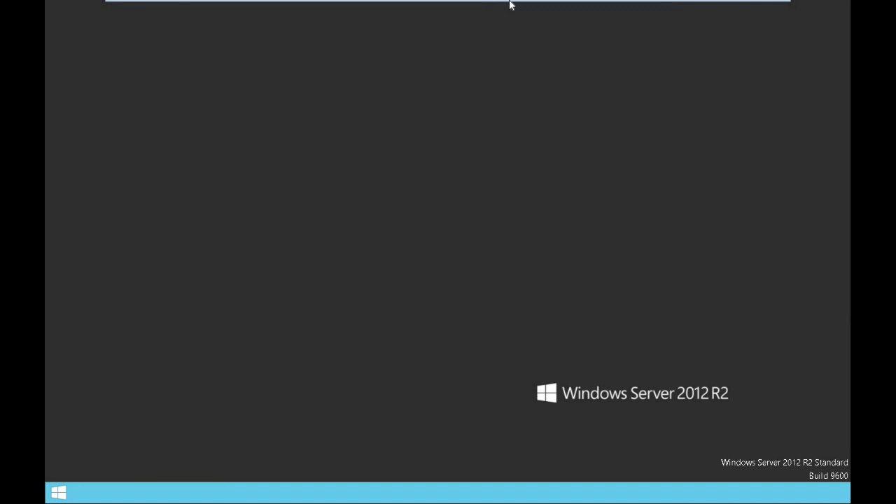
- Open a command prompt on the client and run ipconfig to check its IP configuration
{"action": "mouse_move", "coordinate": [510, 4]}
{"action": "key", "text": "super+r"}
{"action": "type", "text": "cmd"}
{"action": "key", "text": "Return"}
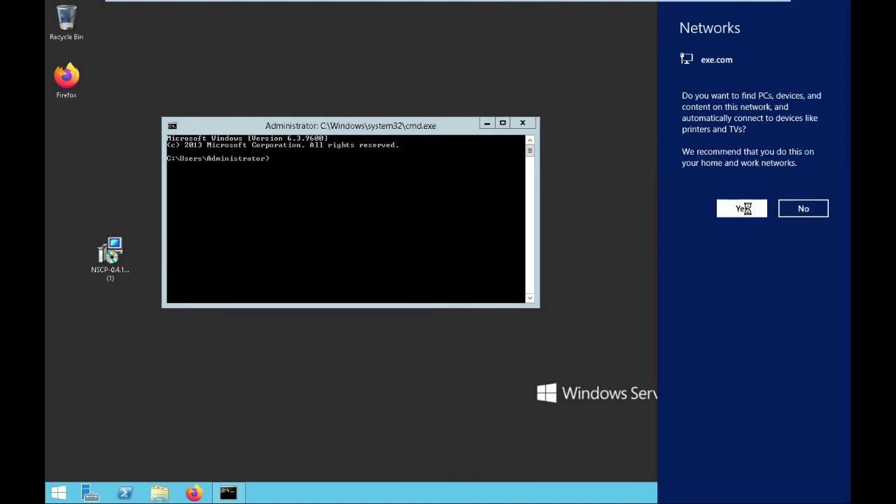
{"action": "left_click", "coordinate": [333, 185]}
{"action": "type", "text": "ip"}
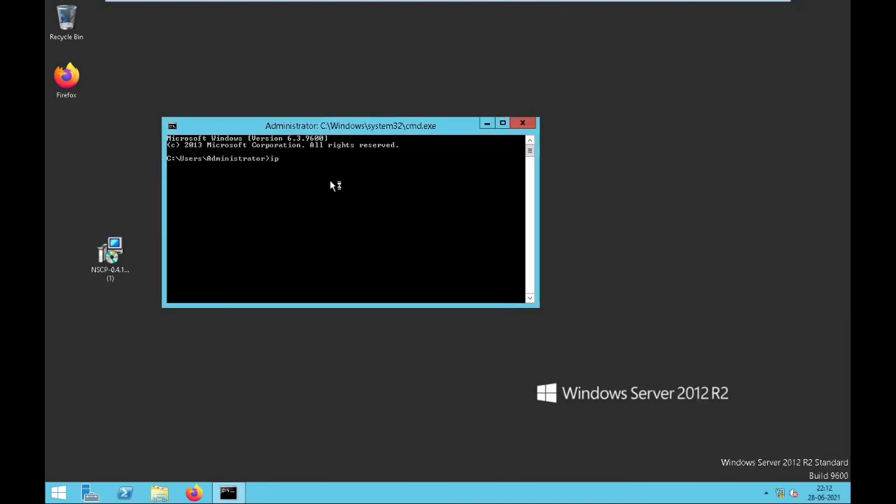
{"action": "type", "text": "config"}
{"action": "key", "text": "Return"}
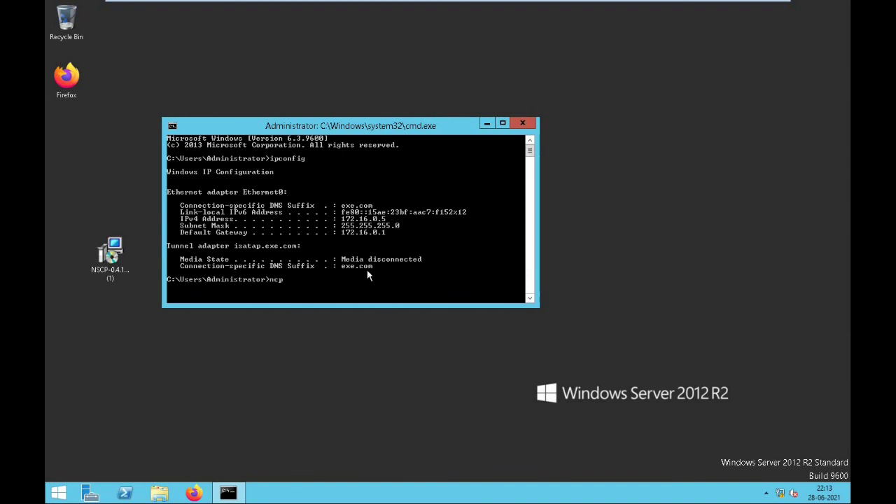
- Open Network Connections with ncpa.cpl and turn off Internet Protocol Version 6 in the Ethernet0 properties
{"action": "type", "text": "cpl"}
{"action": "key", "text": "Return"}
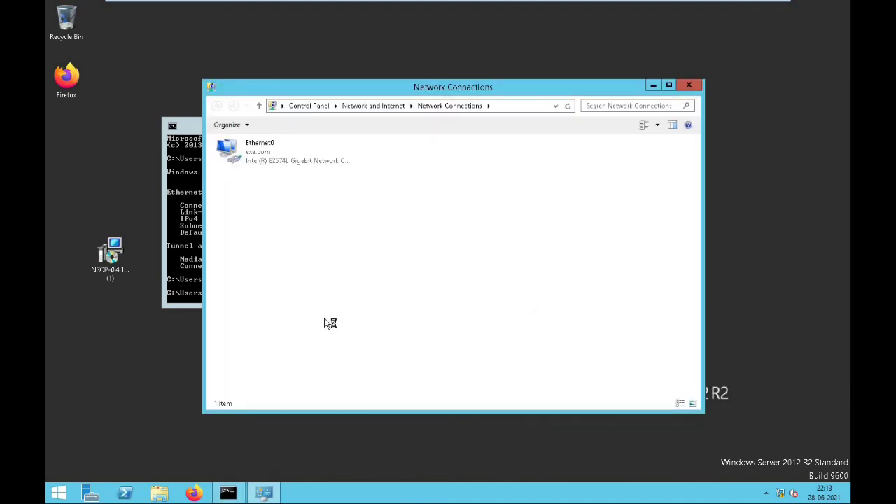
{"action": "double_click", "coordinate": [250, 165]}
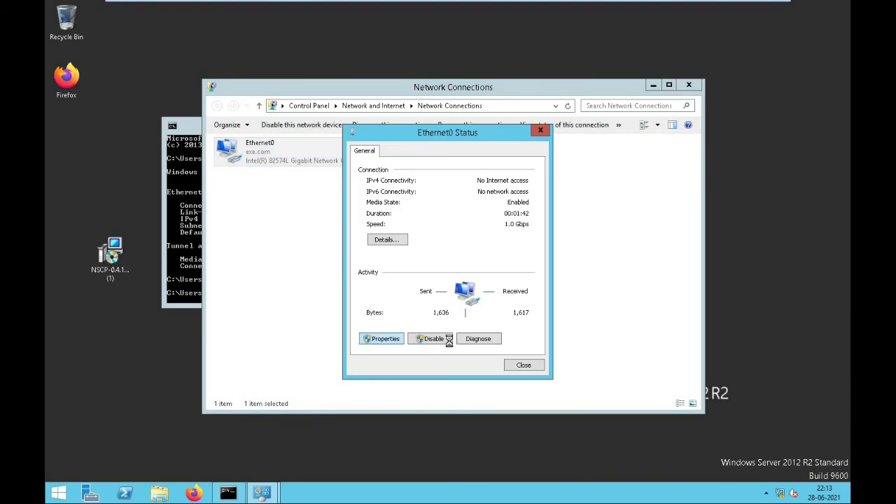
{"action": "left_click", "coordinate": [383, 339]}
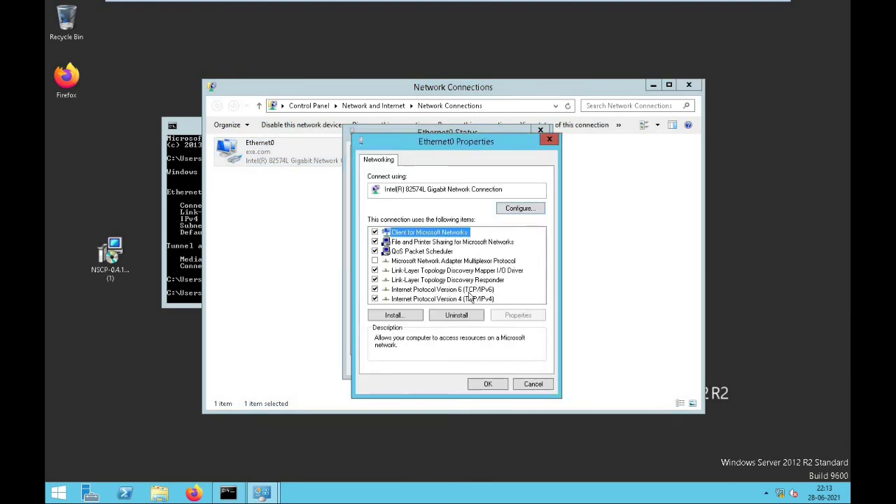
{"action": "left_click", "coordinate": [375, 290]}
- Check that Ethernet0's IPv4 settings use automatic IP and DNS addressing, accept the properties and put the network windows away
{"action": "left_click", "coordinate": [429, 301]}
{"action": "double_click", "coordinate": [429, 301]}
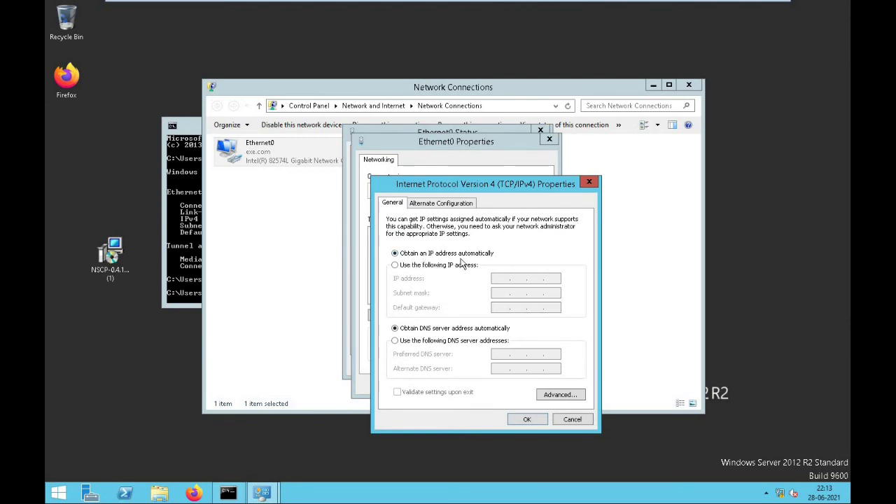
{"action": "left_click", "coordinate": [526, 420]}
{"action": "left_click", "coordinate": [482, 382]}
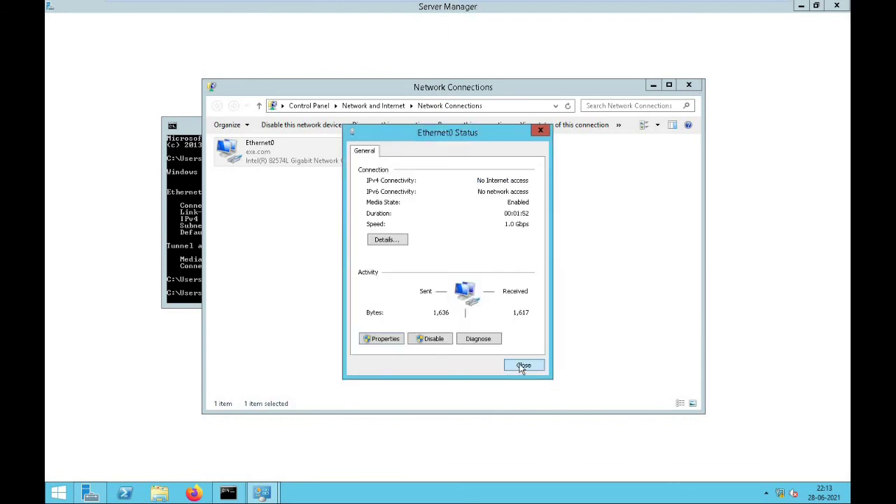
{"action": "left_click", "coordinate": [524, 365]}
{"action": "left_click", "coordinate": [653, 85]}
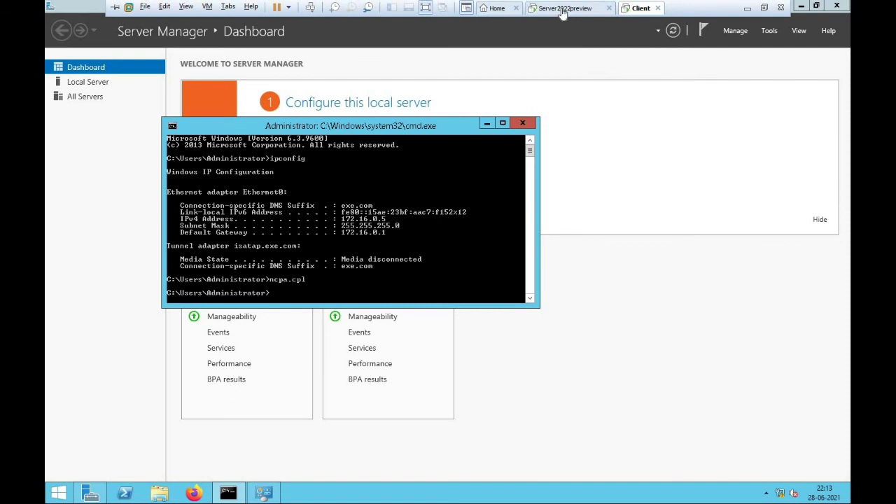
- Switch to the Server2022preview machine and examine the client's entry in the DHCP scope's address leases
{"action": "left_click", "coordinate": [569, 10]}
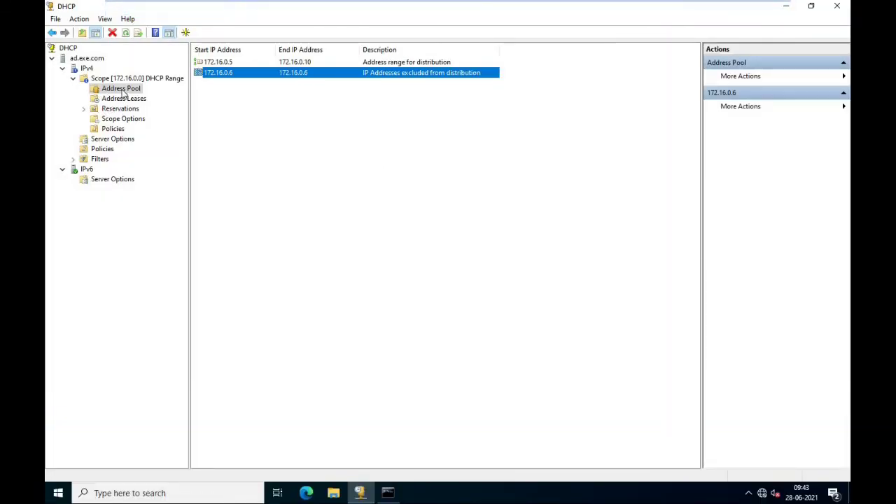
{"action": "left_click", "coordinate": [123, 101]}
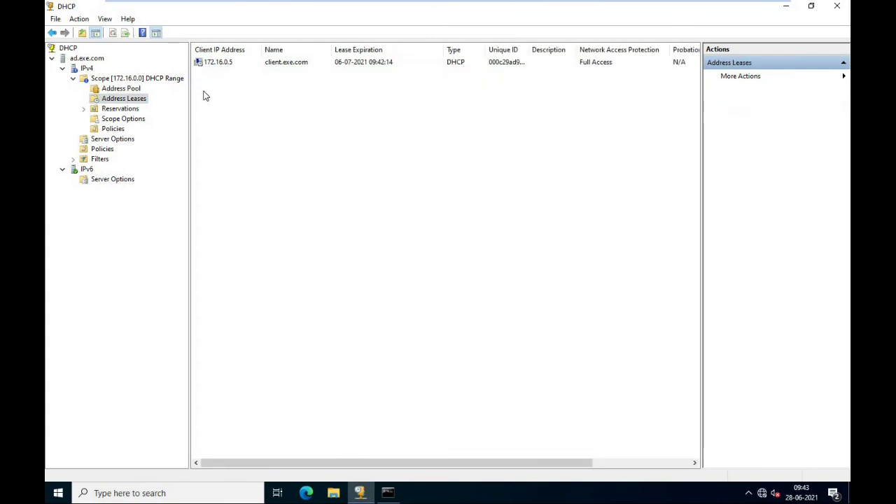
{"action": "left_click", "coordinate": [224, 67]}
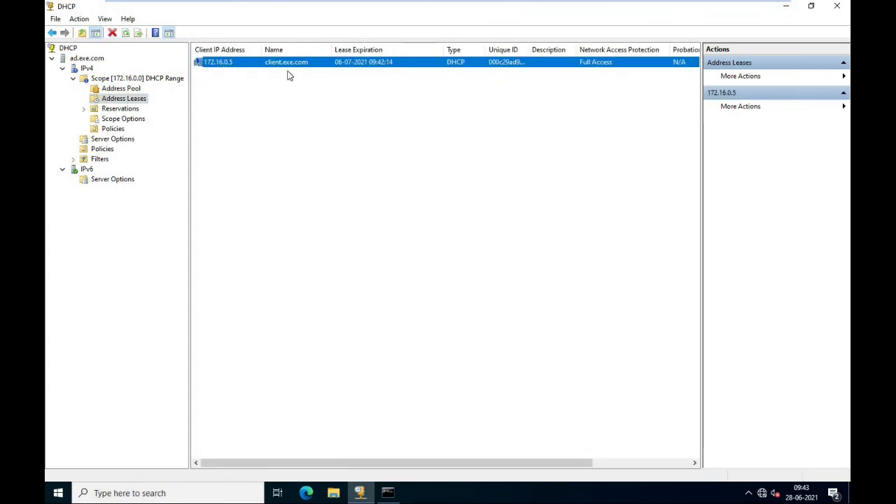